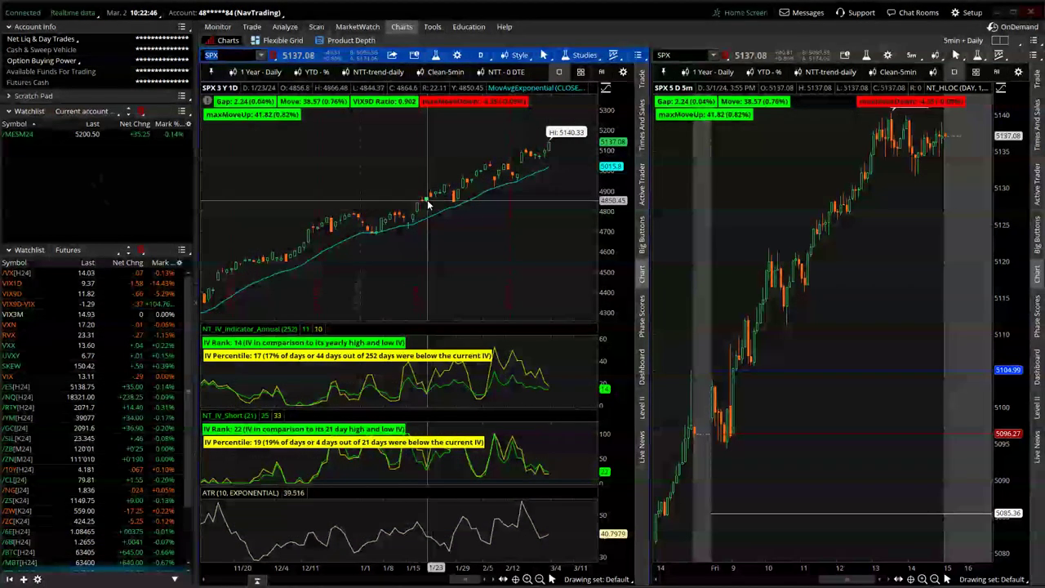
Step: Bring up the daily and 5-minute charts for the indexes NDX, RUT and DJX in turn
left_click(221, 55)
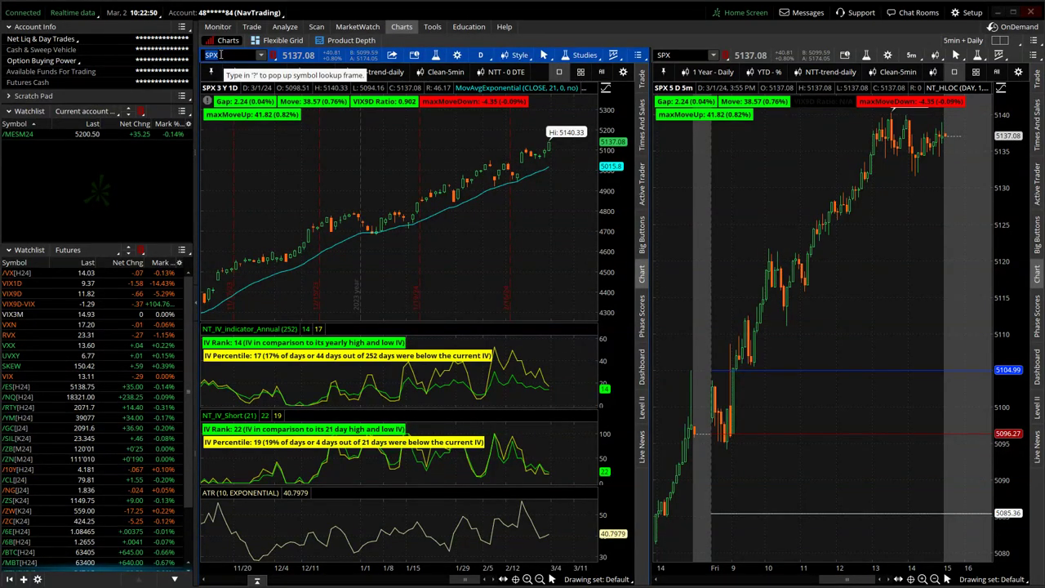
type("NDX")
key("Return")
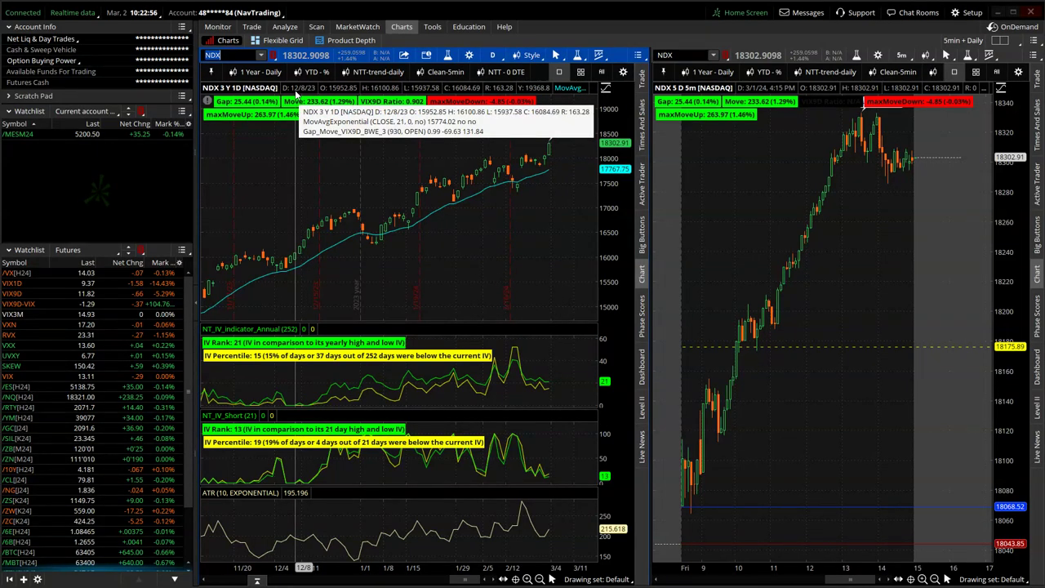
type("RUT")
key("Return")
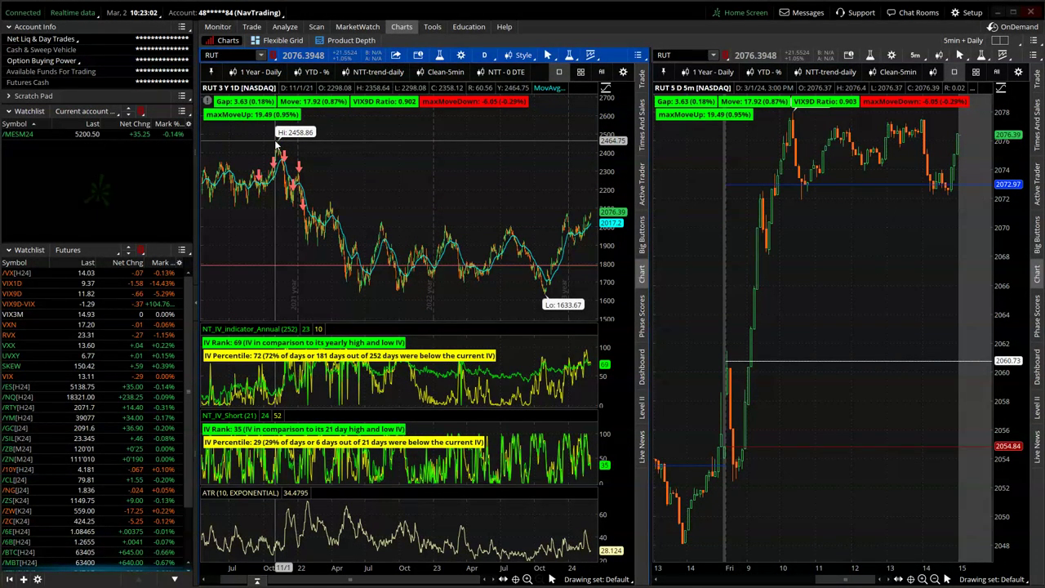
left_click(229, 56)
type("DJX")
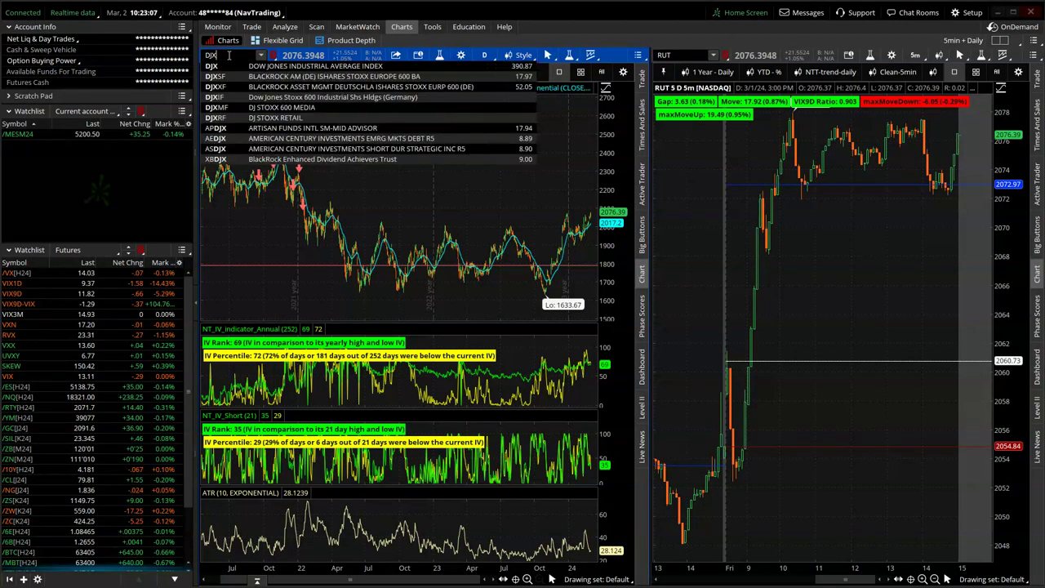
key("Return")
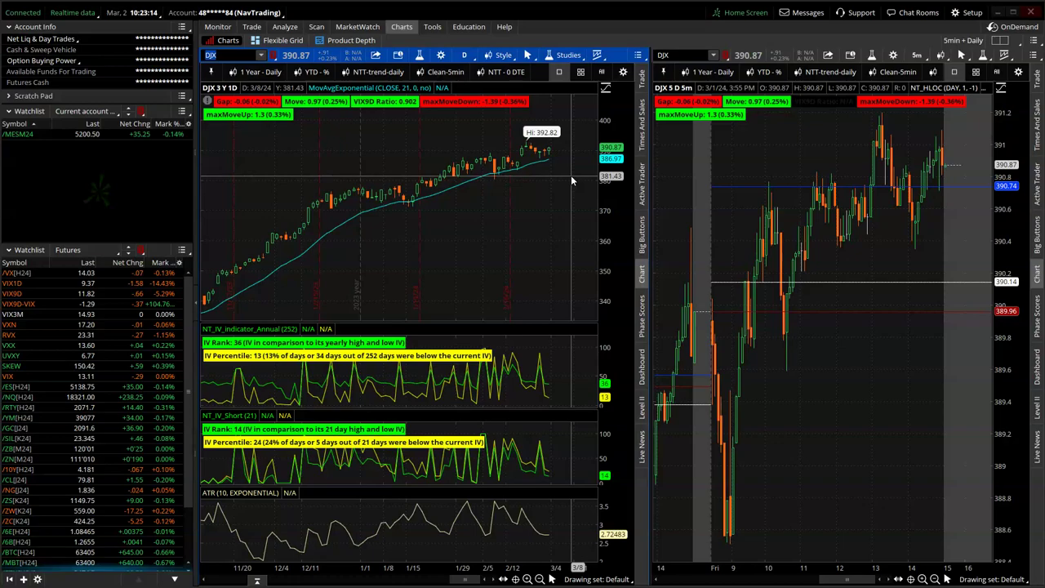
Step: View the /GC chart with the 1 Year - Daily style, followed by the /SIL, /ZB and /10Y futures charts from the Futures watchlist
left_click(132, 431)
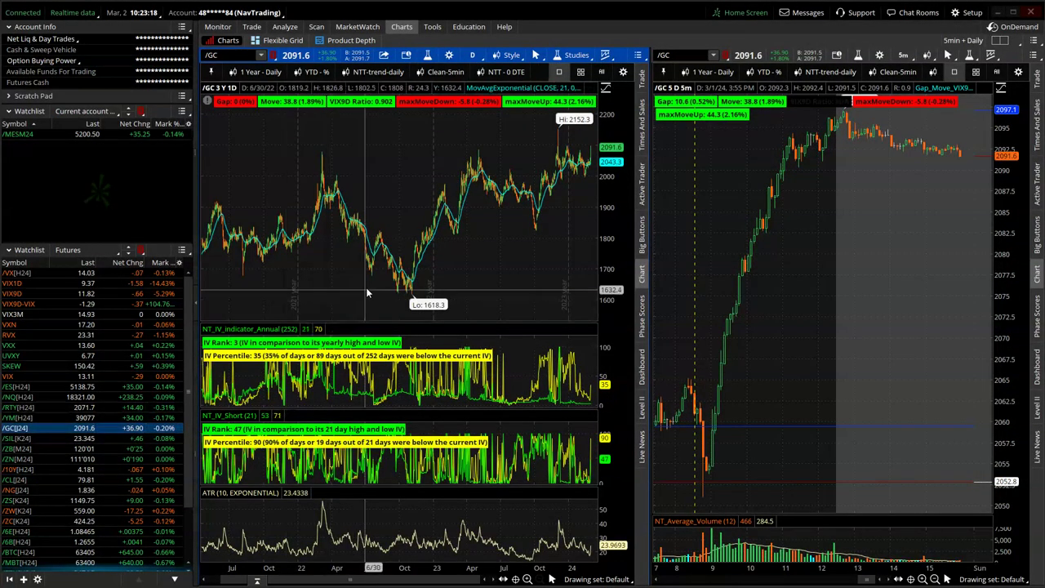
left_click(251, 73)
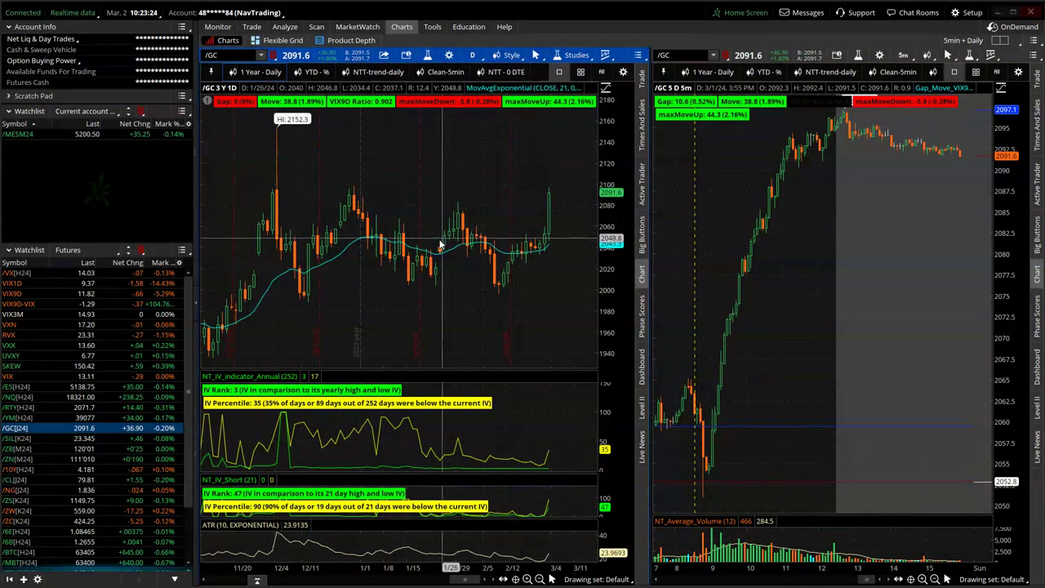
left_click(94, 439)
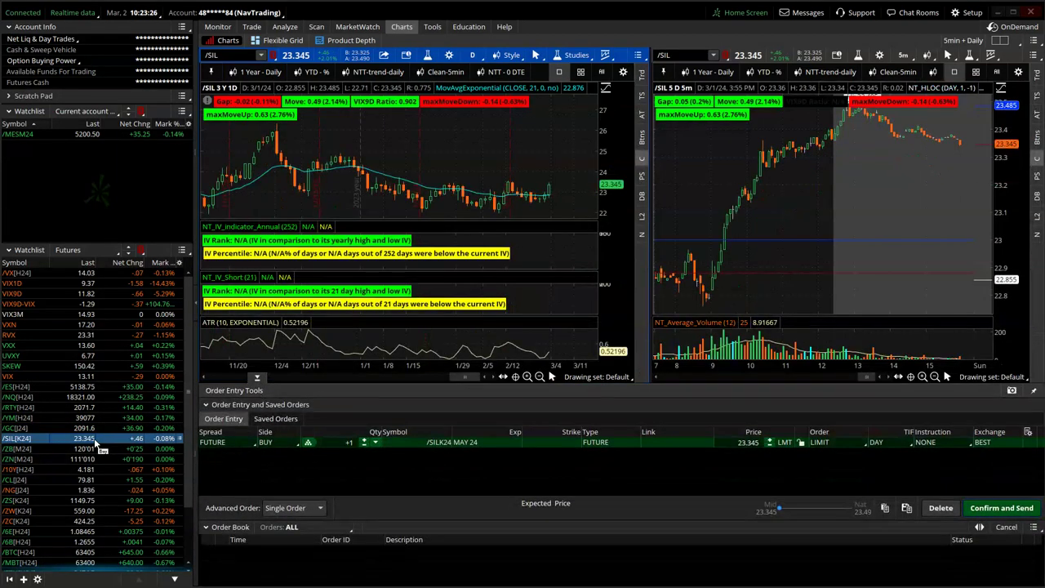
left_click(98, 449)
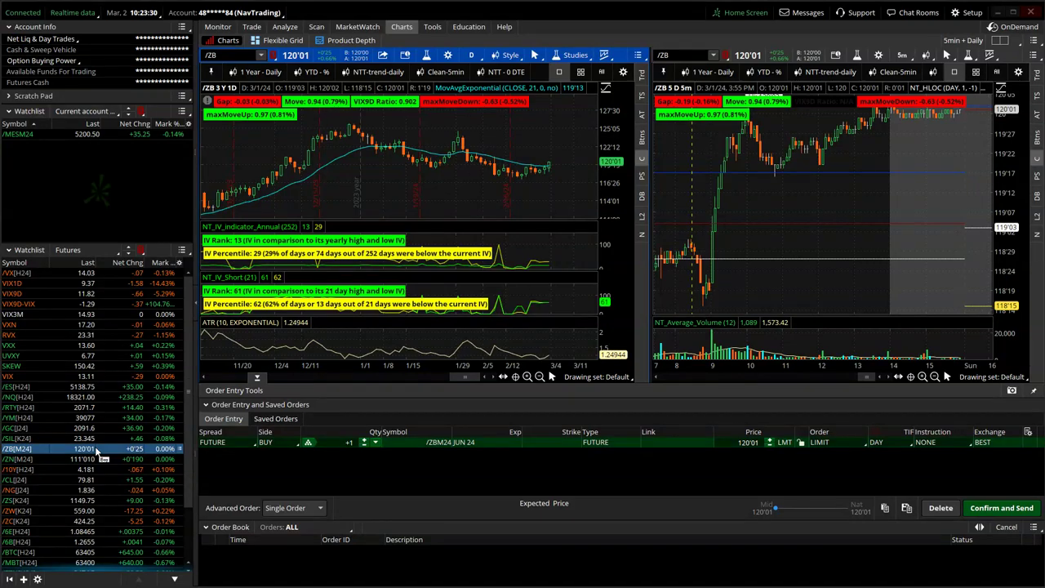
left_click(98, 469)
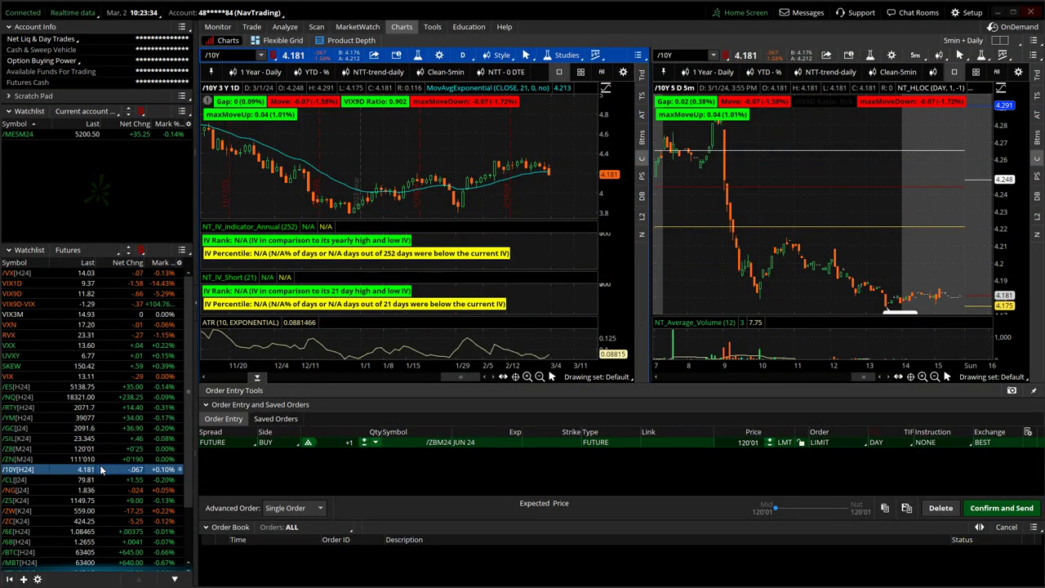
Step: View the energy and grain futures charts for /CL, /NG, /ZS, /ZW and /ZC in turn
left_click(98, 480)
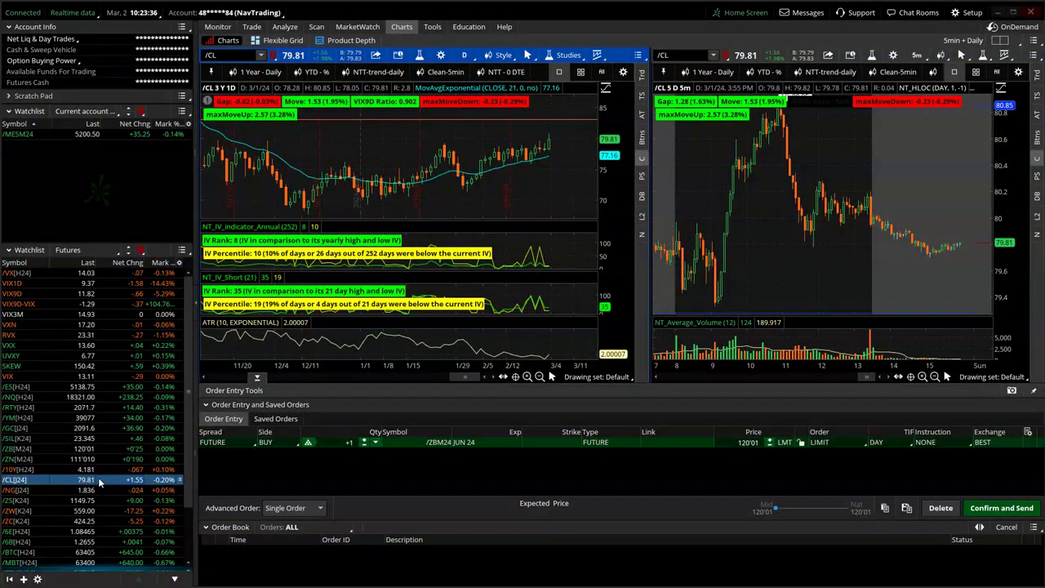
left_click(97, 491)
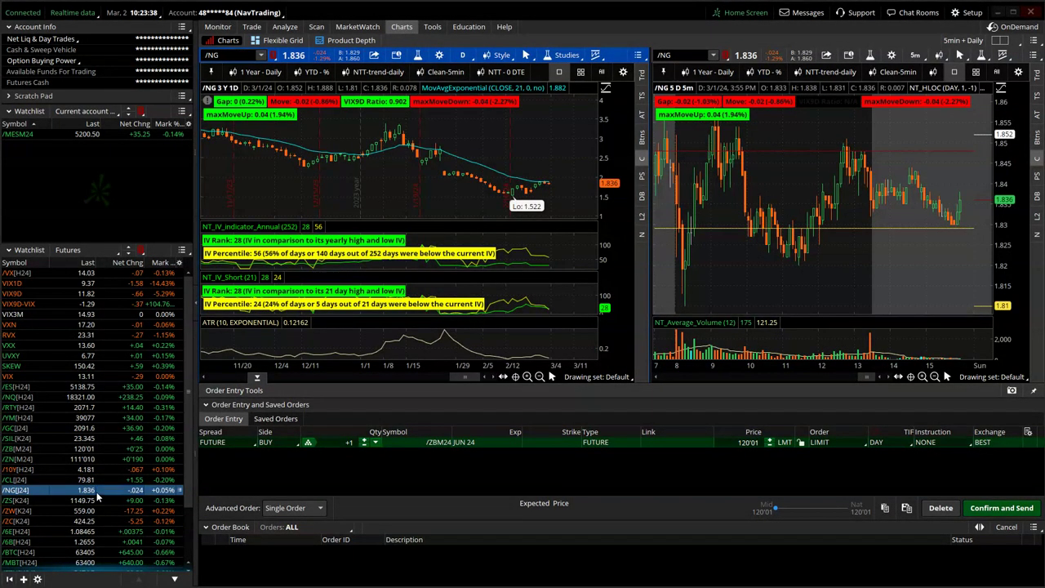
left_click(97, 499)
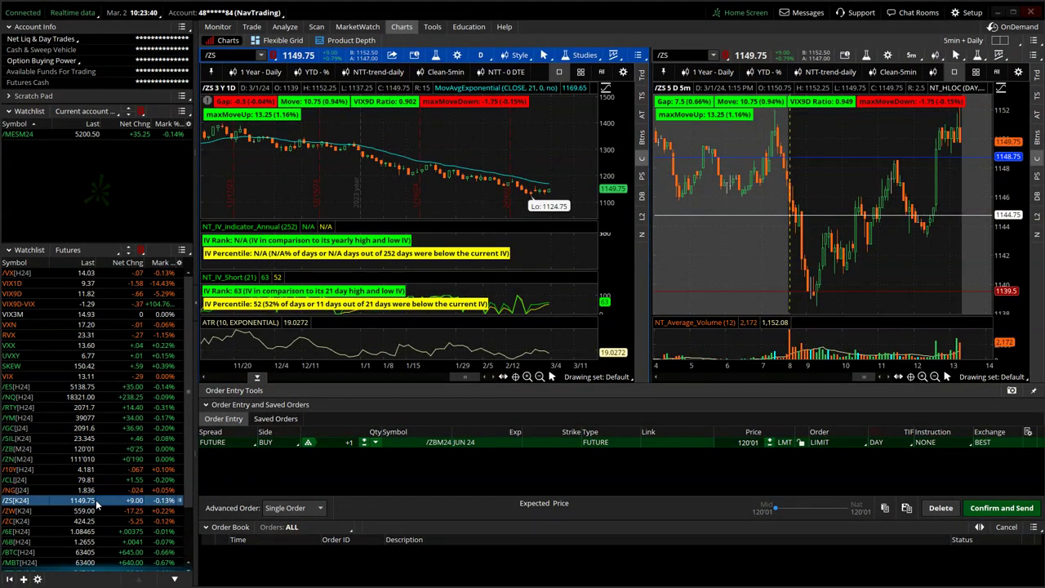
left_click(96, 511)
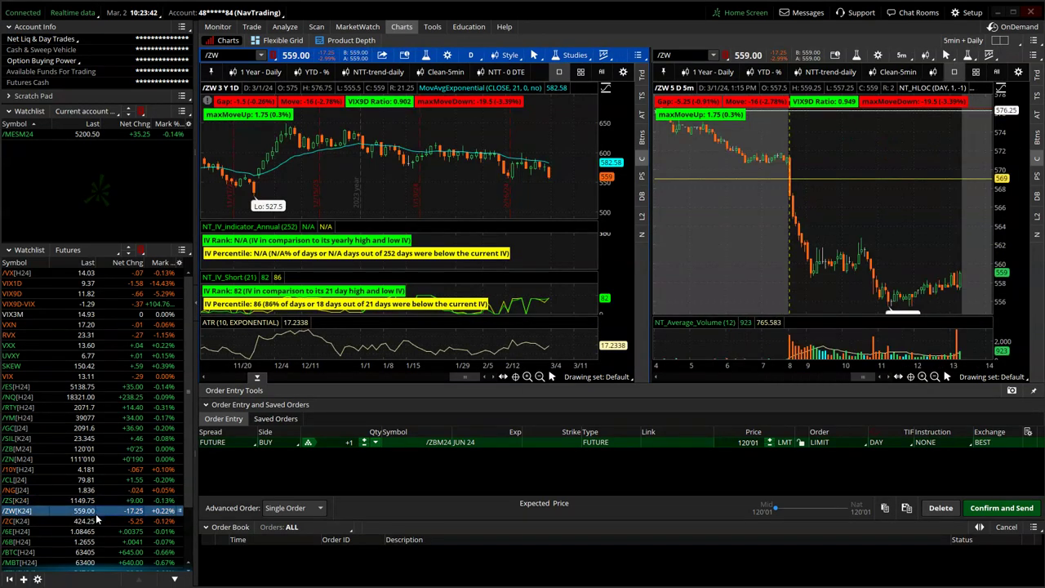
left_click(96, 521)
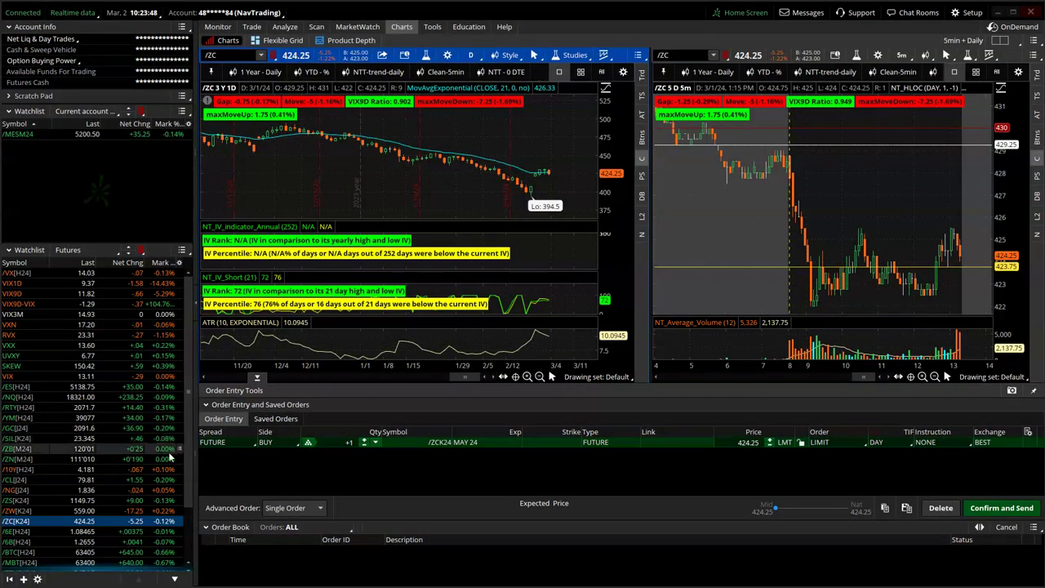
Step: View the /6E, /6B and /BTC futures charts, examining the full three-year price history of /BTC
left_click(136, 532)
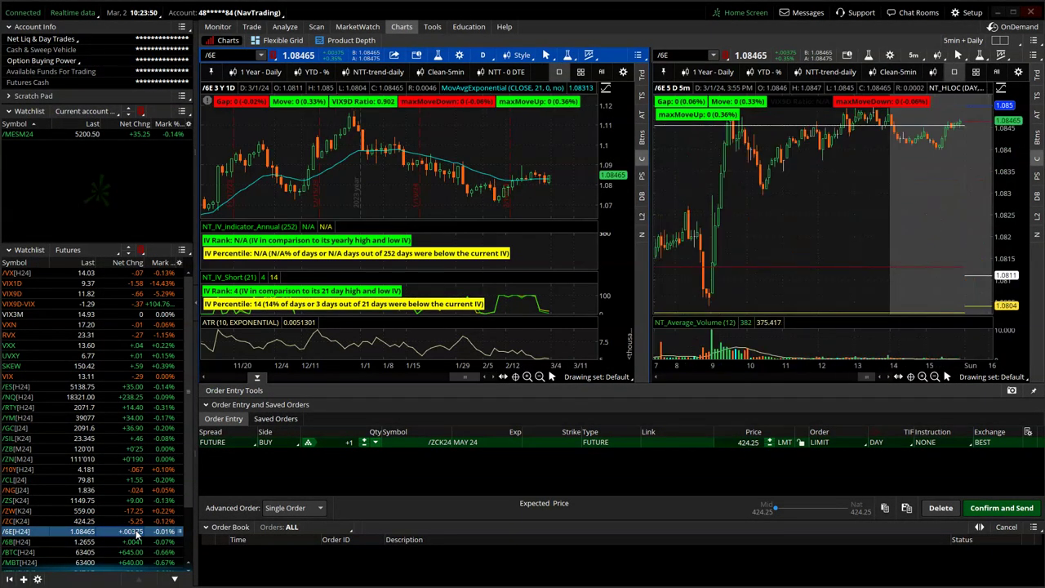
left_click(135, 542)
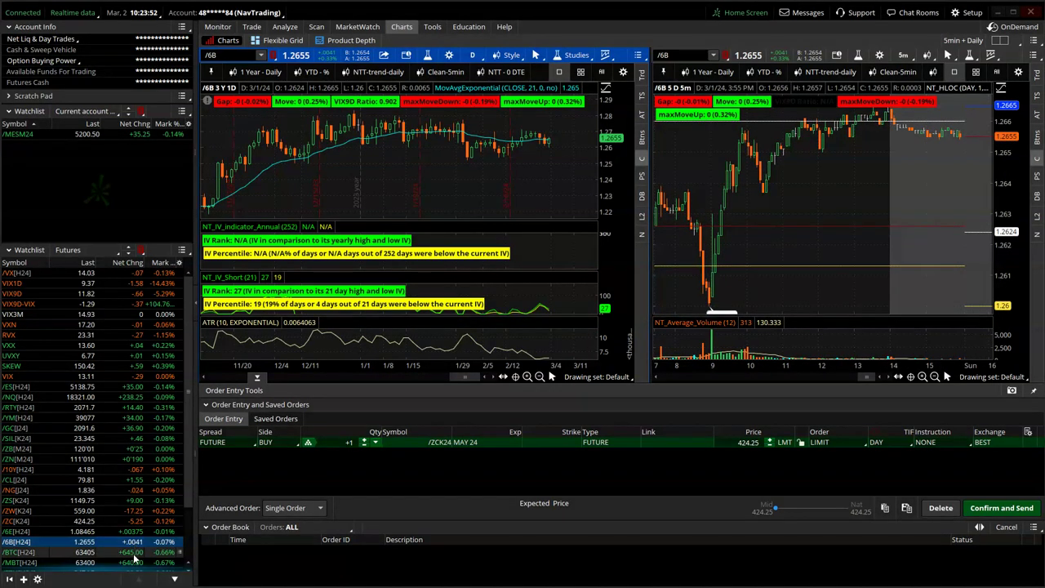
left_click(135, 552)
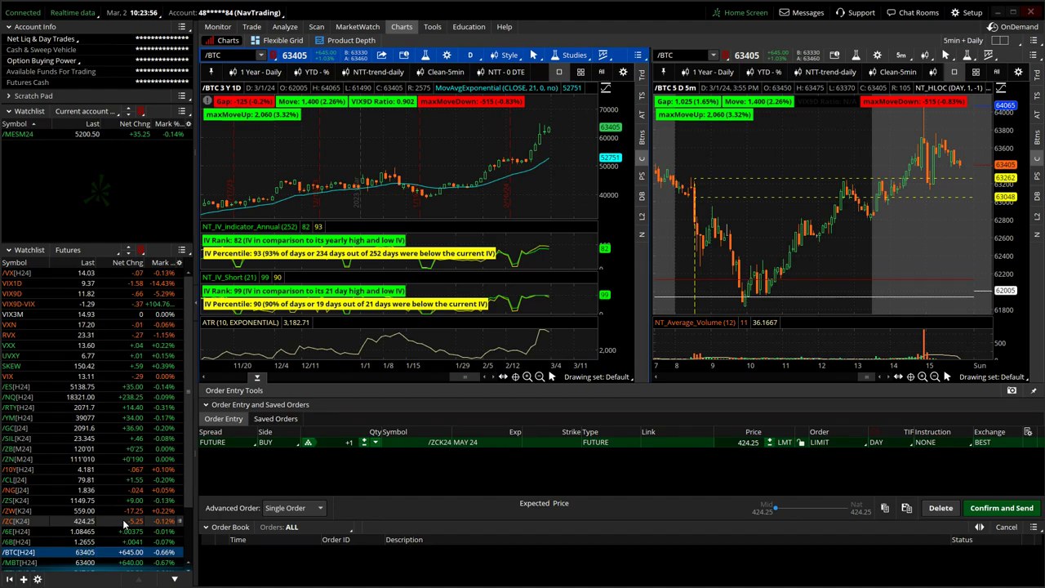
scroll(389, 140, "down", 5)
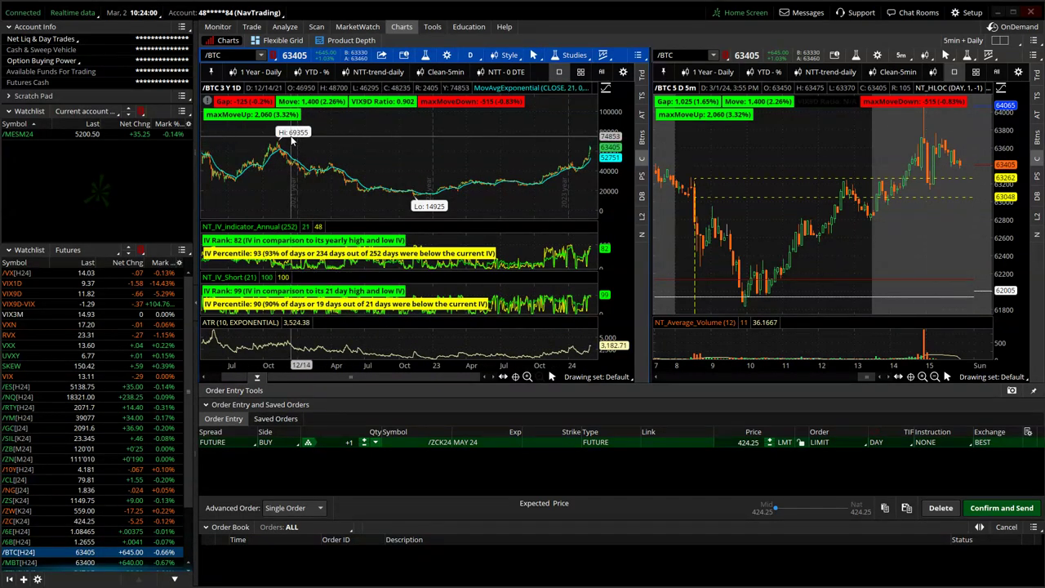
scroll(450, 163, "up", 5)
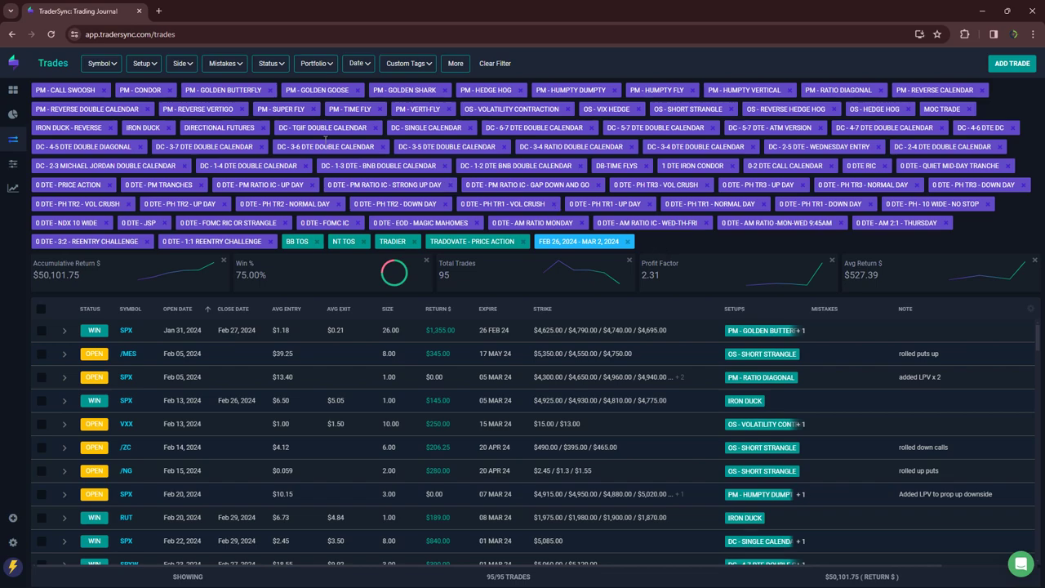
Step: In TraderSync, limit the trade list to the setups 0 DTE - 1:1 REENTRY CHALLENGE and 0 DTE - 3:2 - REENTRY CHALLENGE
left_click(145, 64)
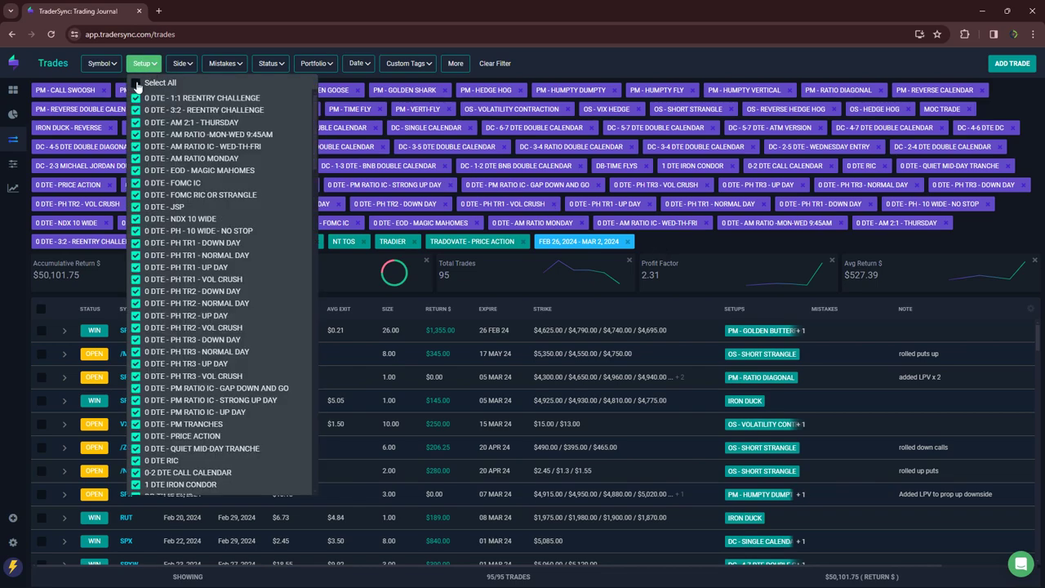
left_click(136, 82)
left_click(135, 98)
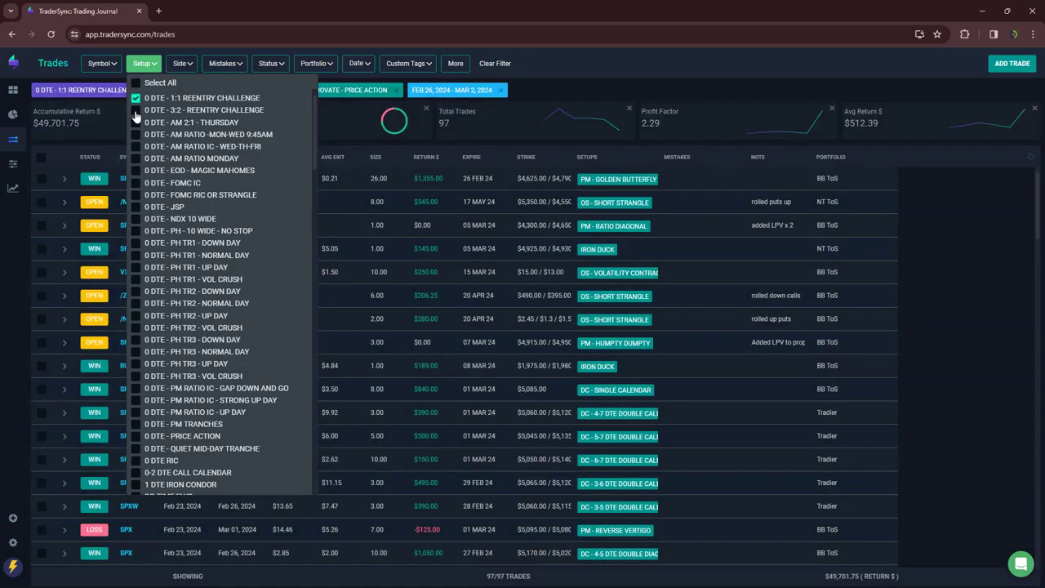
left_click(136, 111)
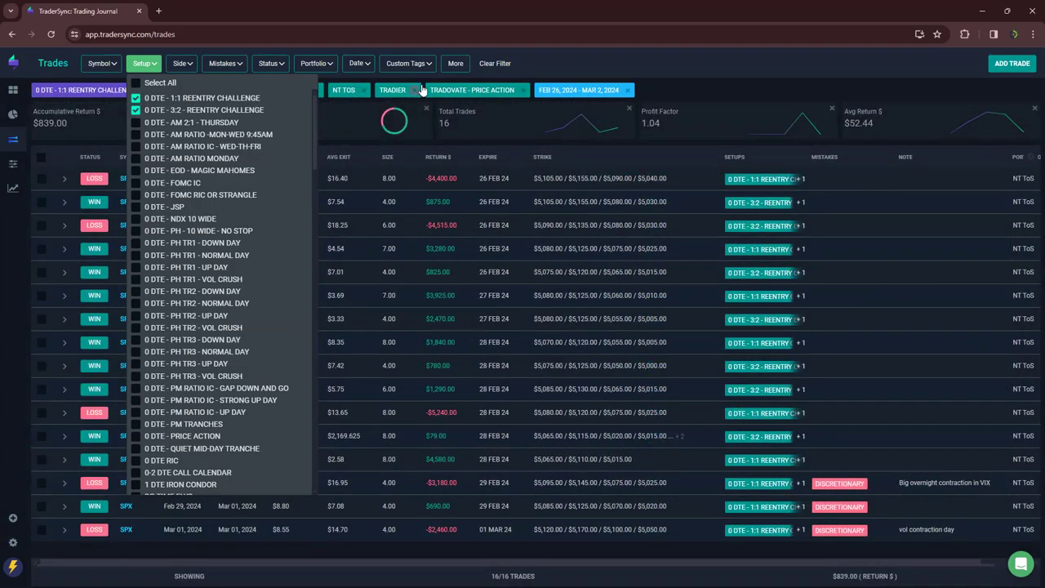
left_click(720, 64)
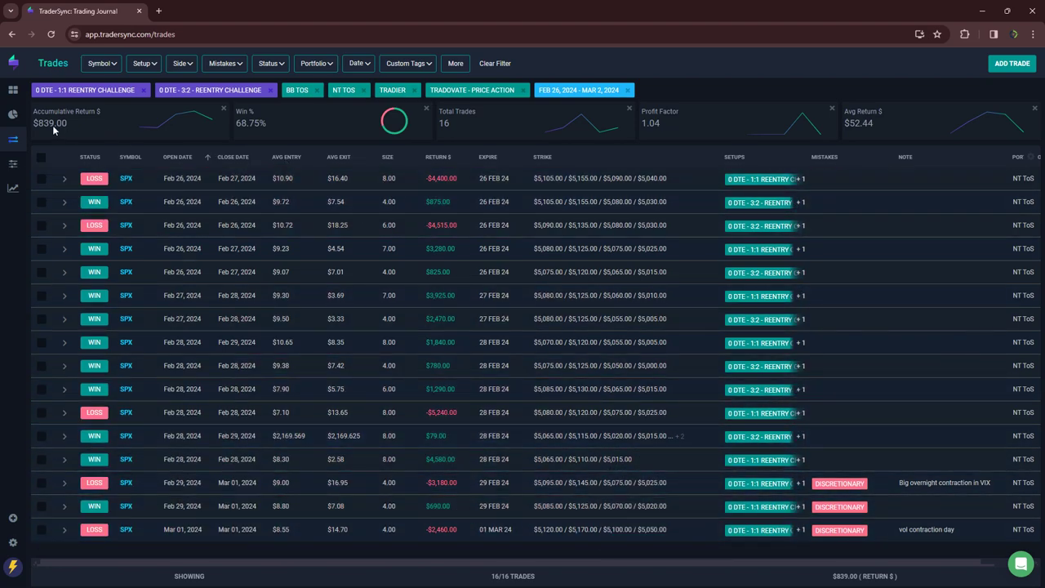
Step: Replace the setup filter with AM 2:1 - THURSDAY, AM RATIO -MON-WED 9:45AM, AM RATIO IC - WED-TH-FRI and AM RATIO MONDAY
left_click(145, 65)
left_click(135, 98)
left_click(136, 110)
left_click(135, 122)
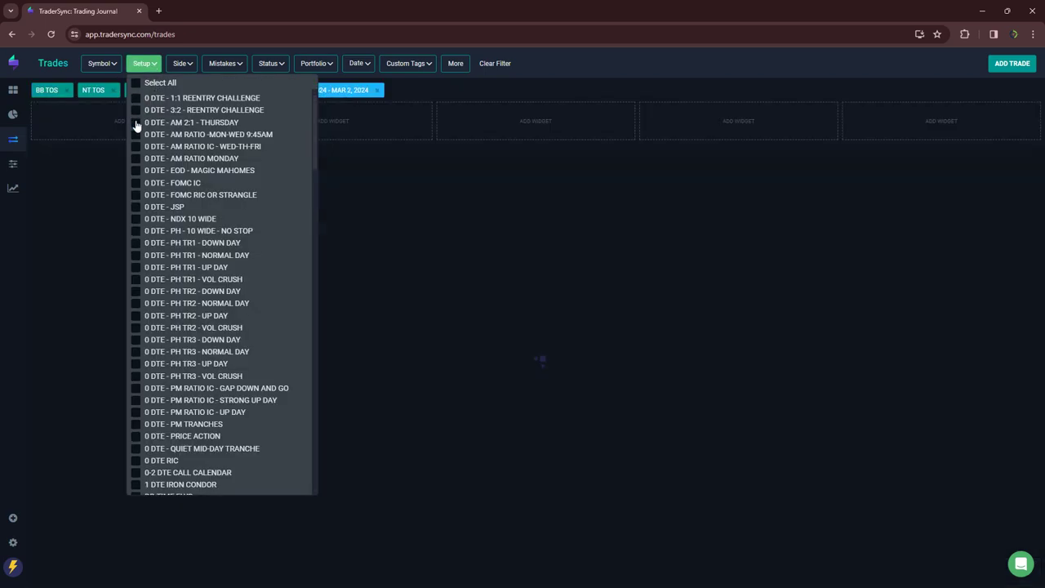
left_click(136, 135)
left_click(135, 147)
left_click(135, 158)
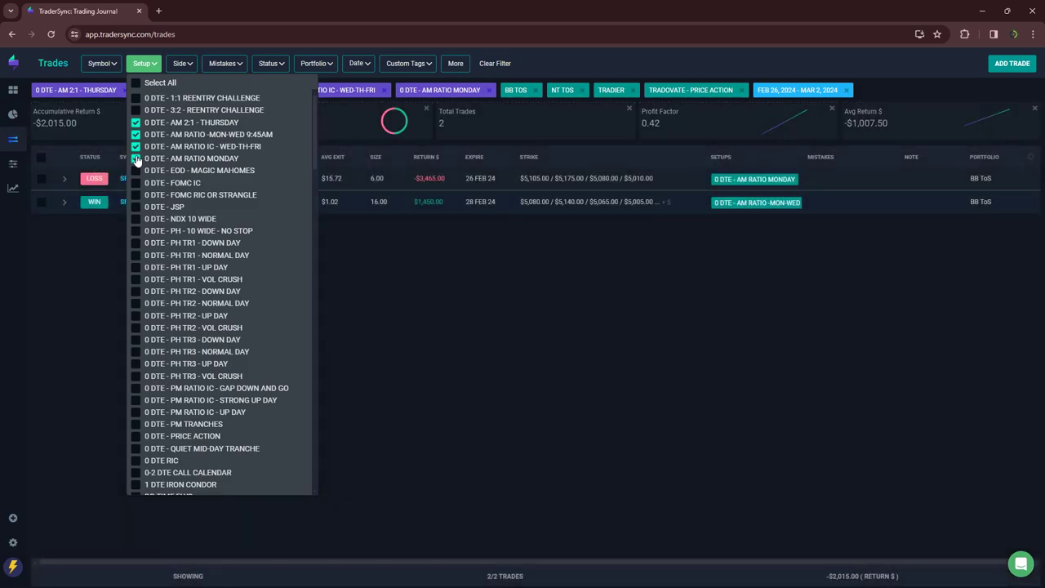
left_click(61, 298)
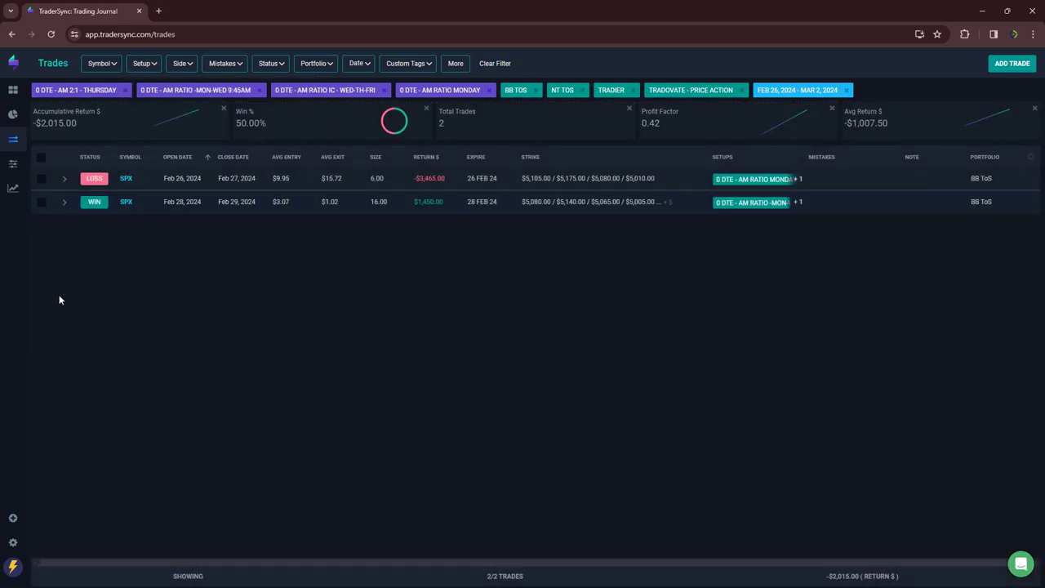
Step: Clear the four AM setups from the filter and show only the 0 DTE - EOD - MAGIC MAHOMES trades
left_click(140, 63)
left_click(136, 123)
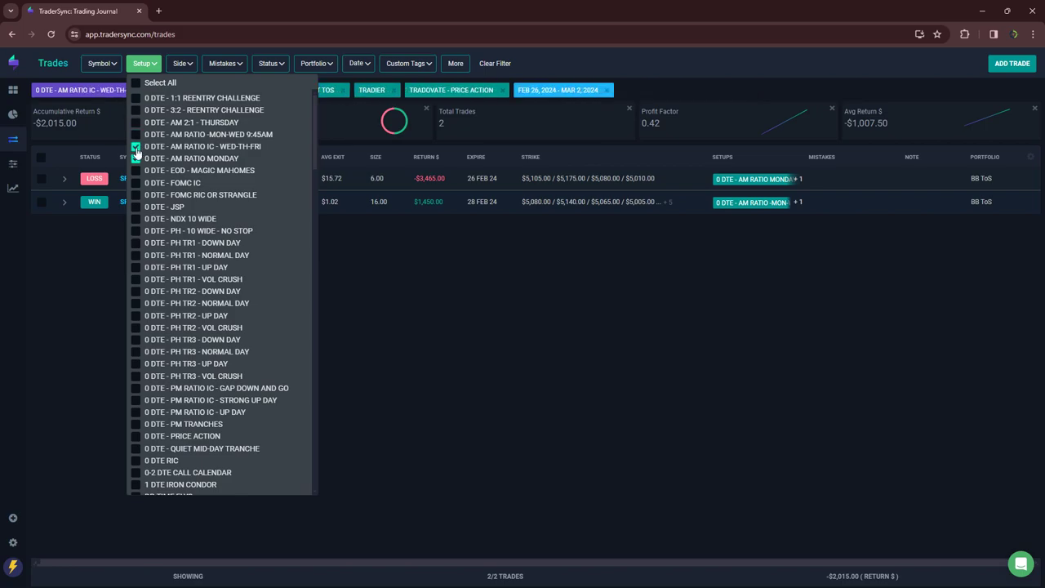
left_click(135, 134)
left_click(135, 146)
left_click(136, 158)
left_click(136, 170)
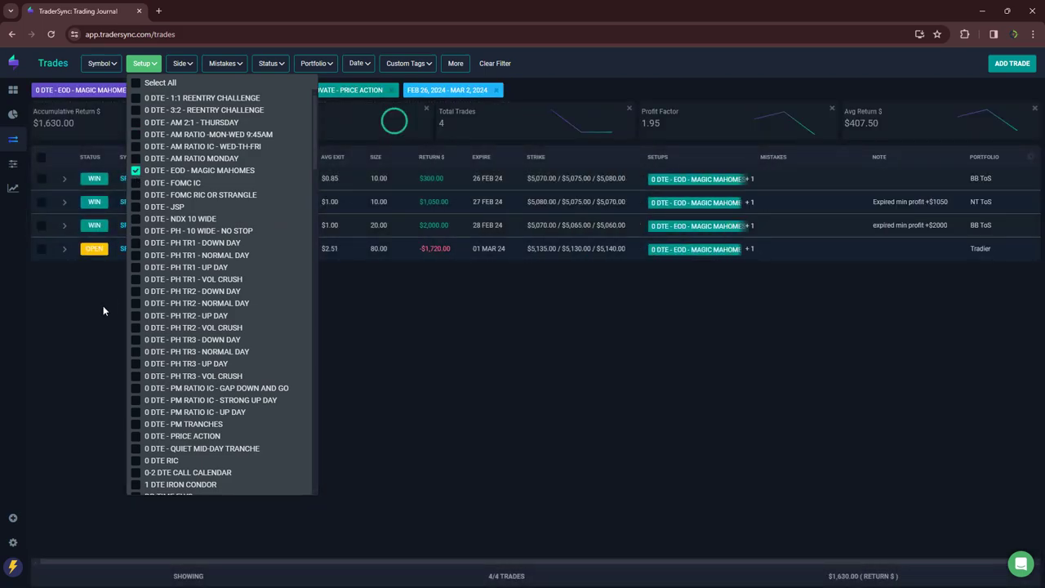
left_click(94, 322)
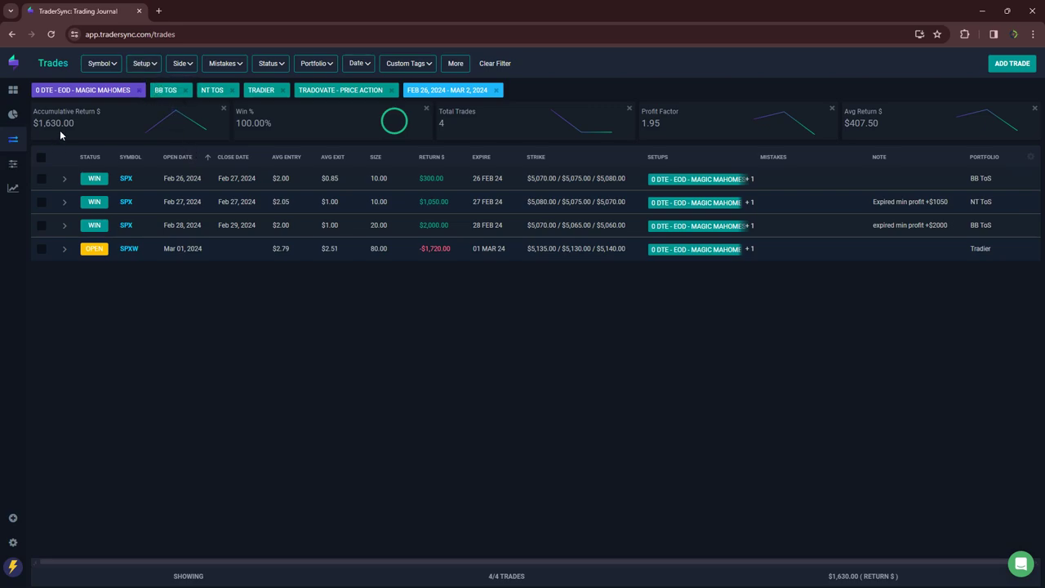
Step: Switch the setup filter from 0 DTE - EOD - MAGIC MAHOMES to 0 DTE - JSP
left_click(139, 64)
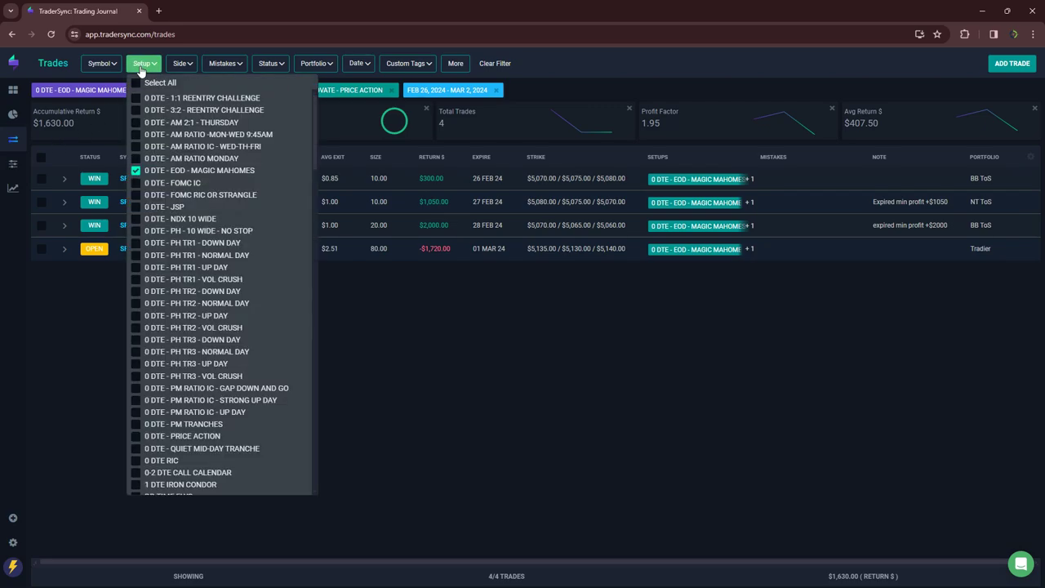
left_click(136, 171)
left_click(135, 207)
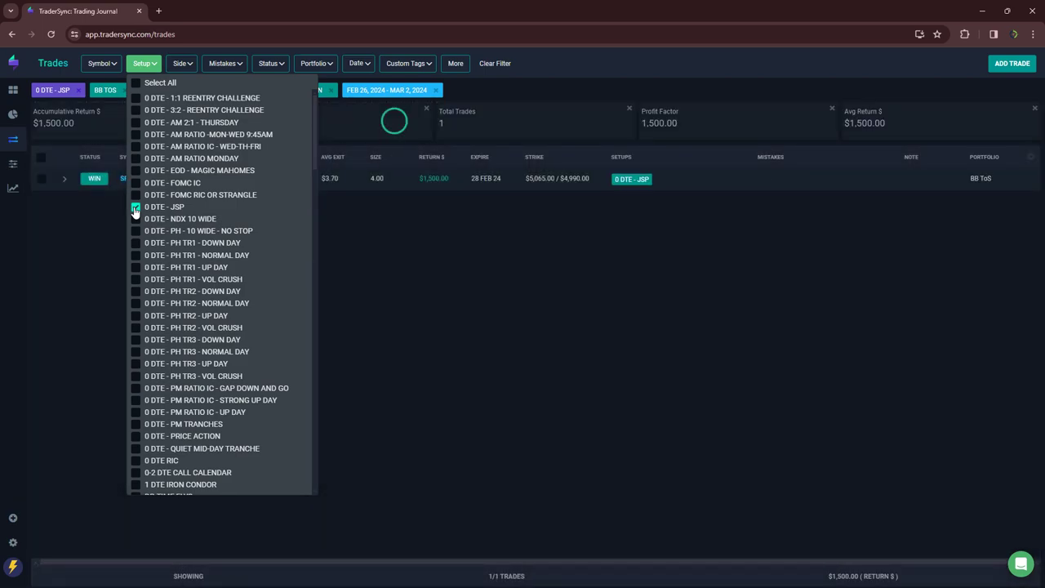
Step: Switch the setup filter from 0 DTE - JSP to 0 DTE - NDX 10 WIDE to review those trades
left_click(136, 208)
left_click(135, 219)
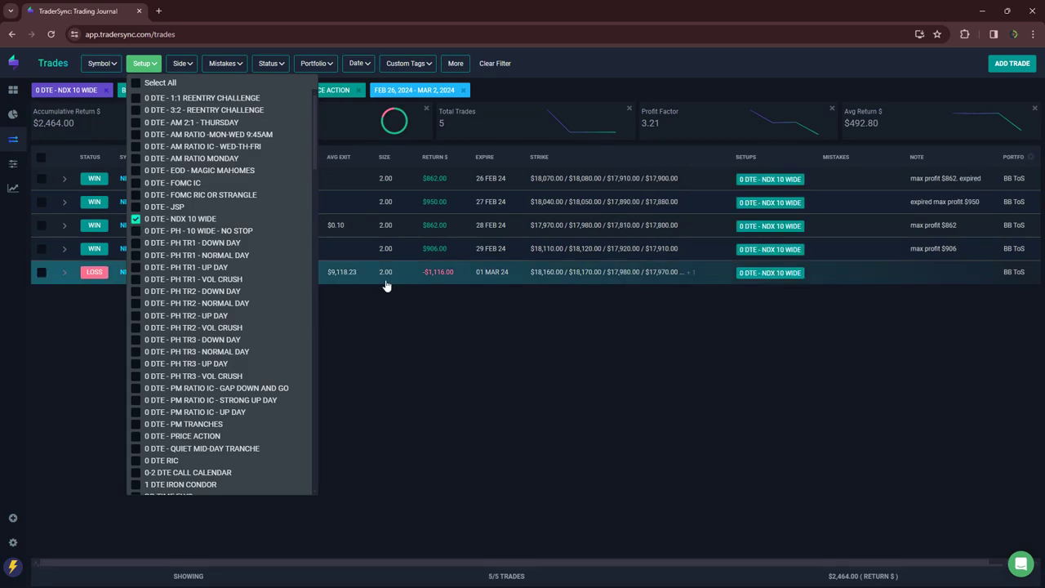
left_click(397, 308)
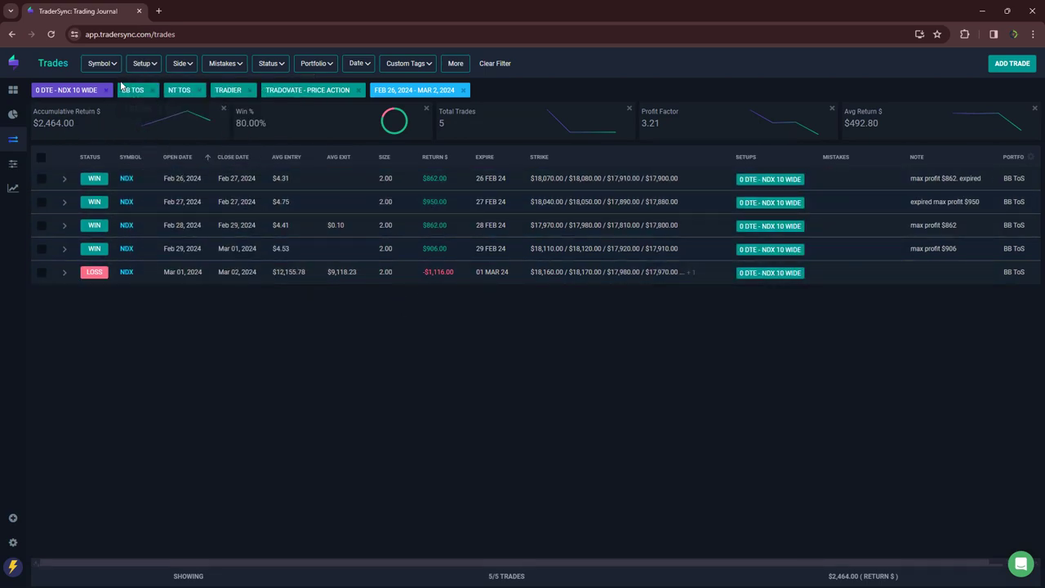
Step: Replace 0 DTE - NDX 10 WIDE in the setup filter with PH - 10 WIDE - NO STOP and all PH TR1, TR2 and TR3 setups, and reload
left_click(142, 64)
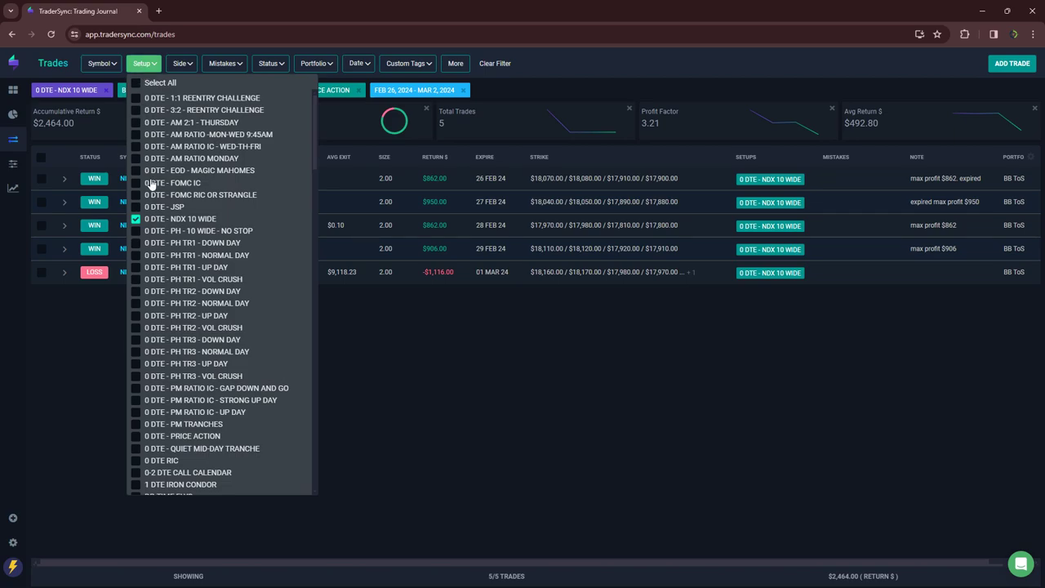
left_click(136, 218)
left_click(136, 231)
left_click(135, 242)
left_click(135, 254)
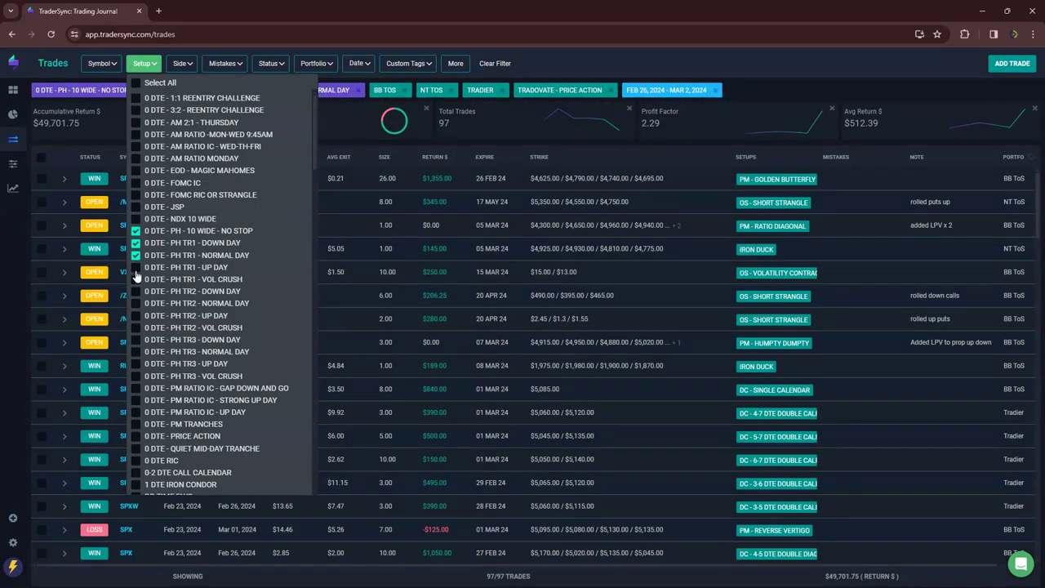
left_click(136, 269)
left_click(136, 280)
left_click(135, 293)
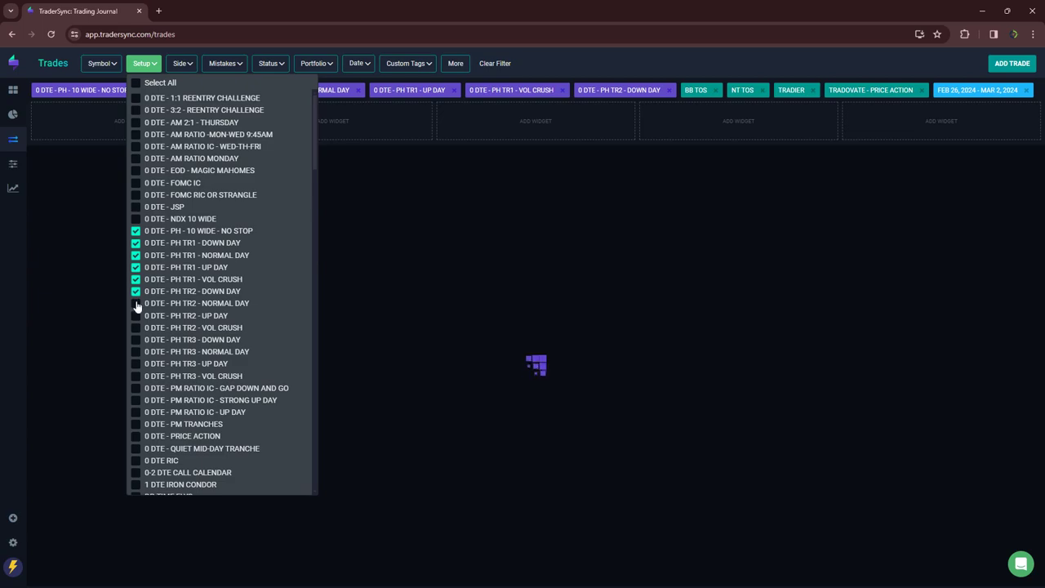
left_click(136, 302)
left_click(136, 315)
left_click(136, 327)
left_click(136, 340)
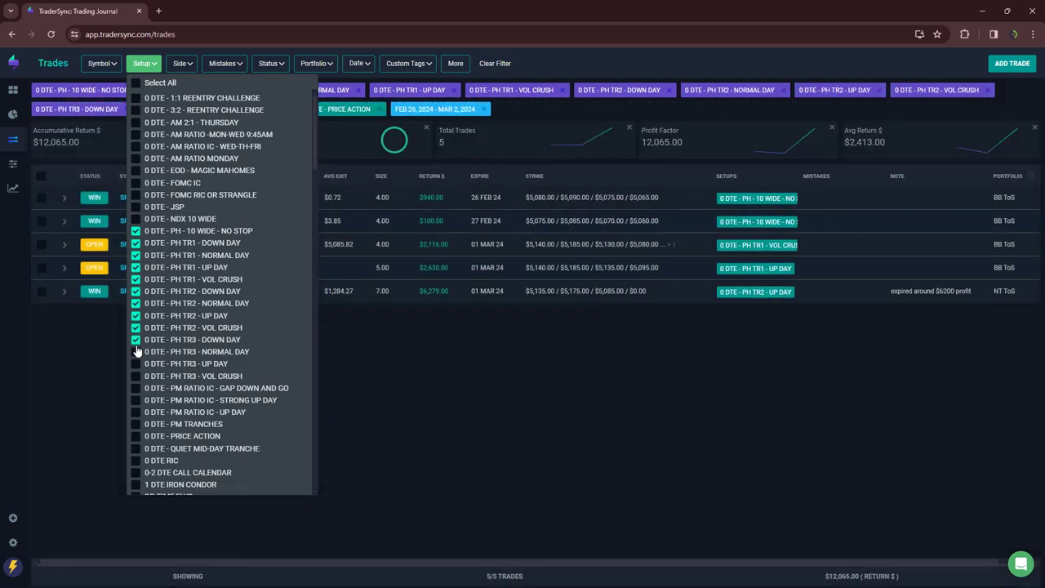
left_click(136, 351)
left_click(136, 363)
left_click(136, 376)
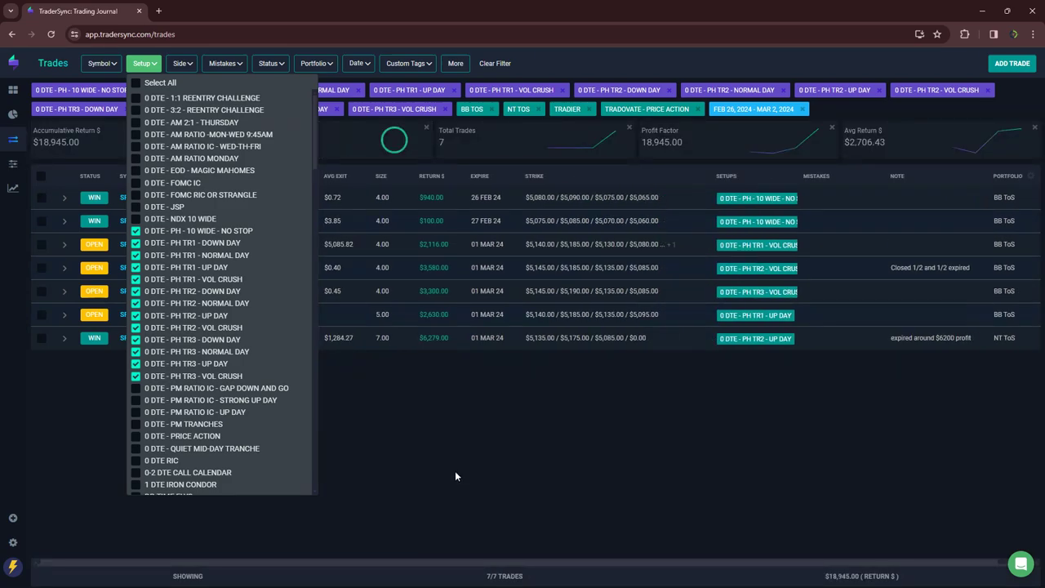
left_click(454, 470)
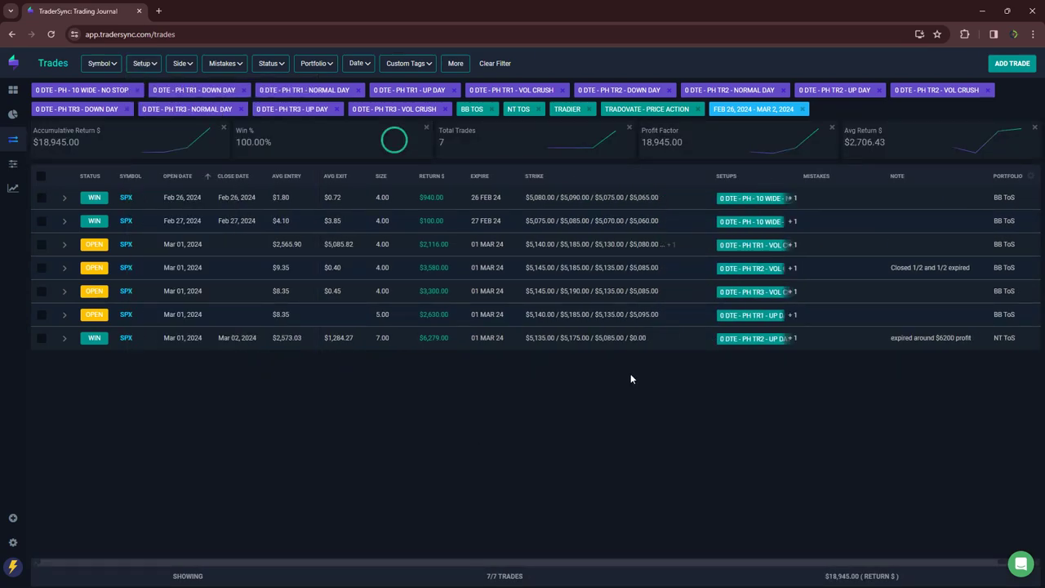
left_click(51, 34)
Step: Clear the PH setups from the filter and show the three 0 DTE - PM RATIO IC setups plus 0 DTE - PM TRANCHES
left_click(143, 63)
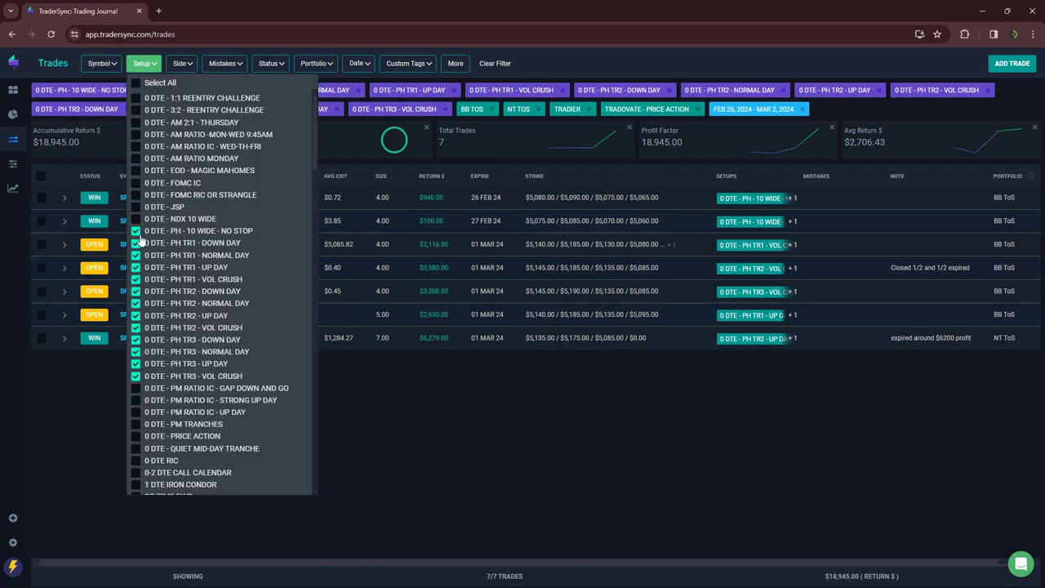
left_click(137, 83)
left_click(136, 83)
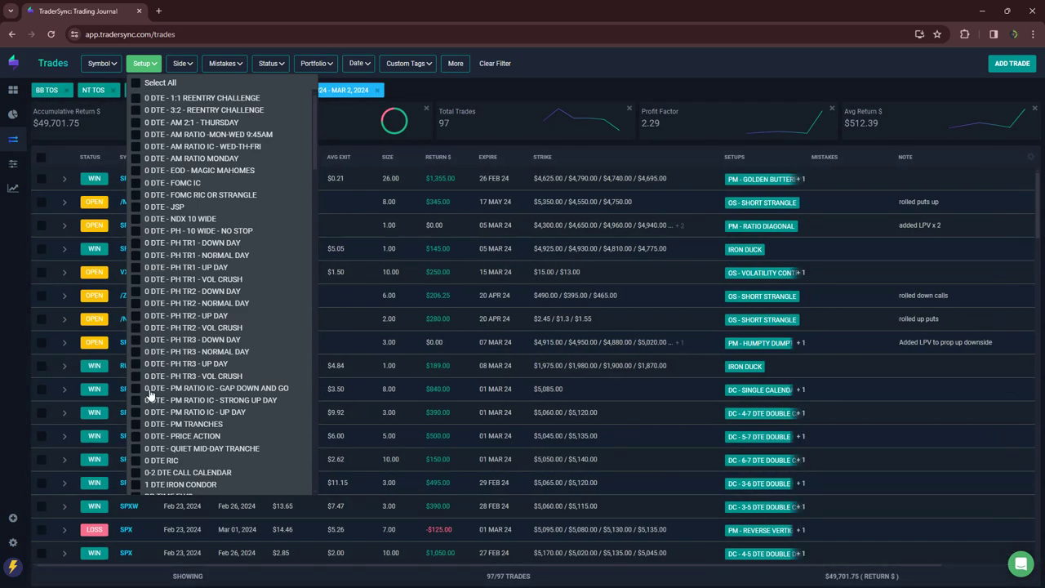
left_click(135, 389)
left_click(136, 400)
left_click(135, 412)
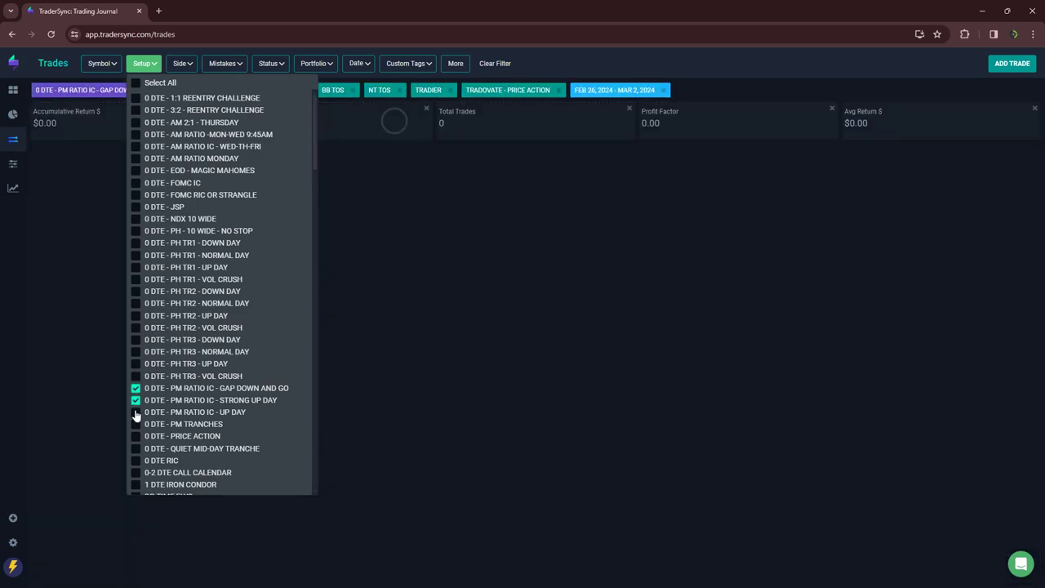
left_click(136, 425)
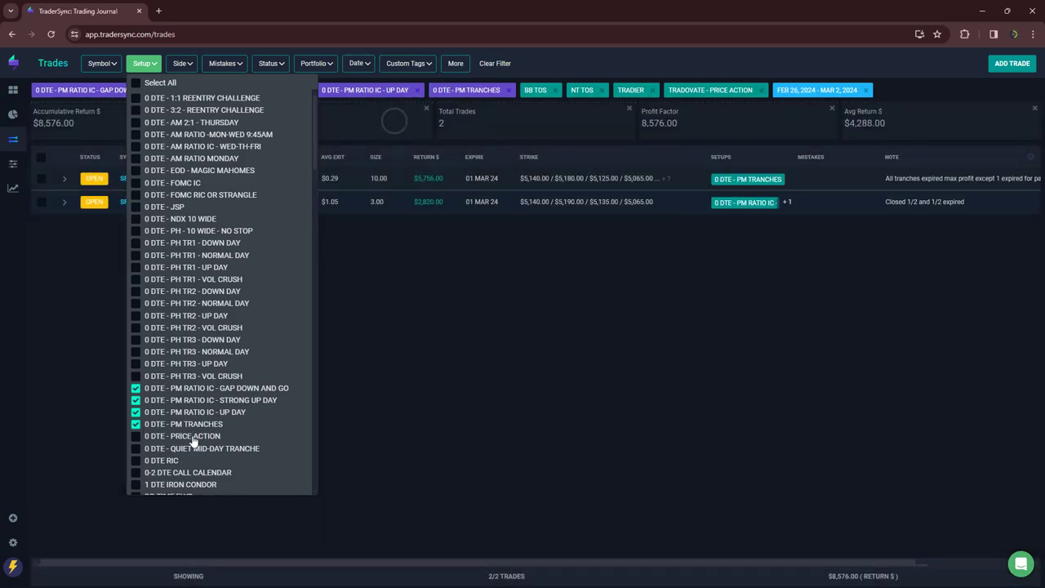
left_click(400, 422)
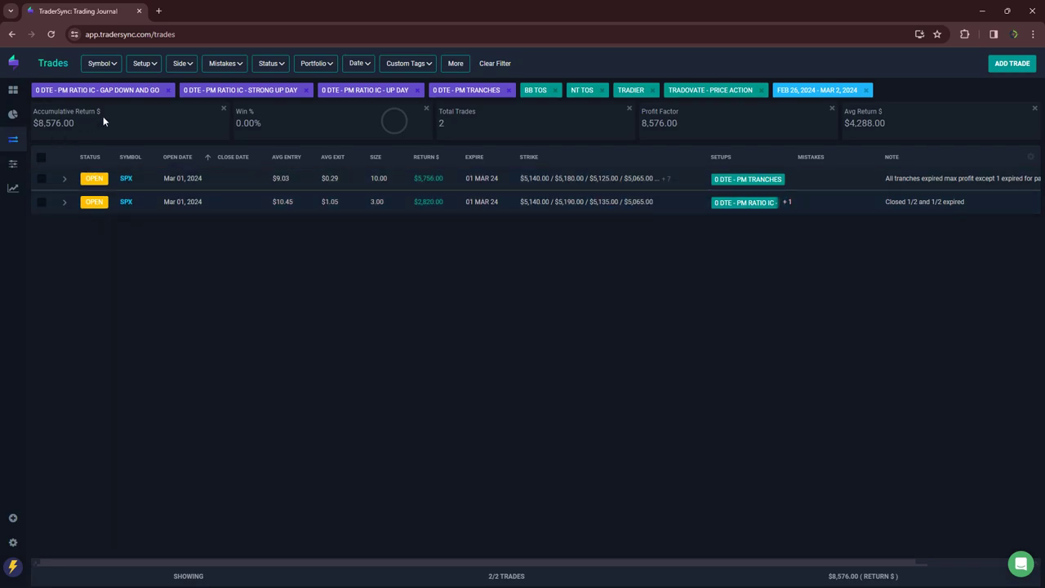
Step: Replace the four PM setups in the filter with 0 DTE - PRICE ACTION to review that trade
left_click(147, 65)
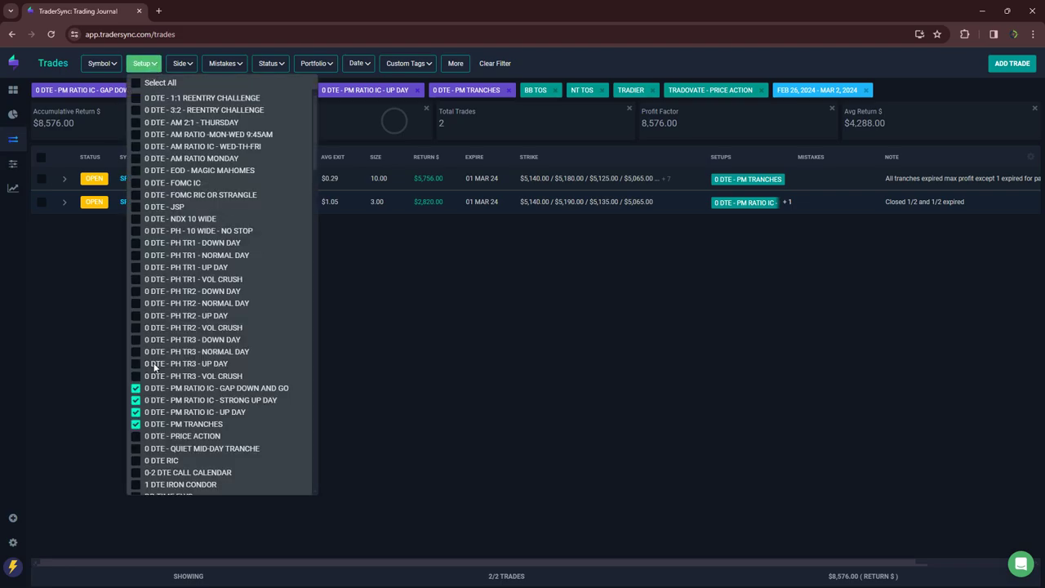
left_click(136, 388)
left_click(135, 400)
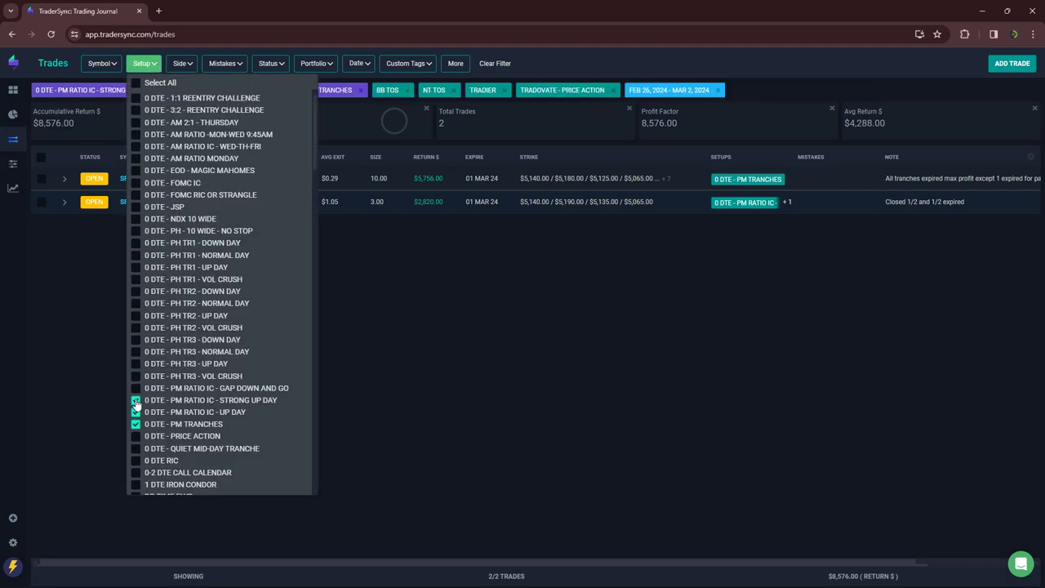
left_click(135, 412)
left_click(135, 423)
left_click(136, 436)
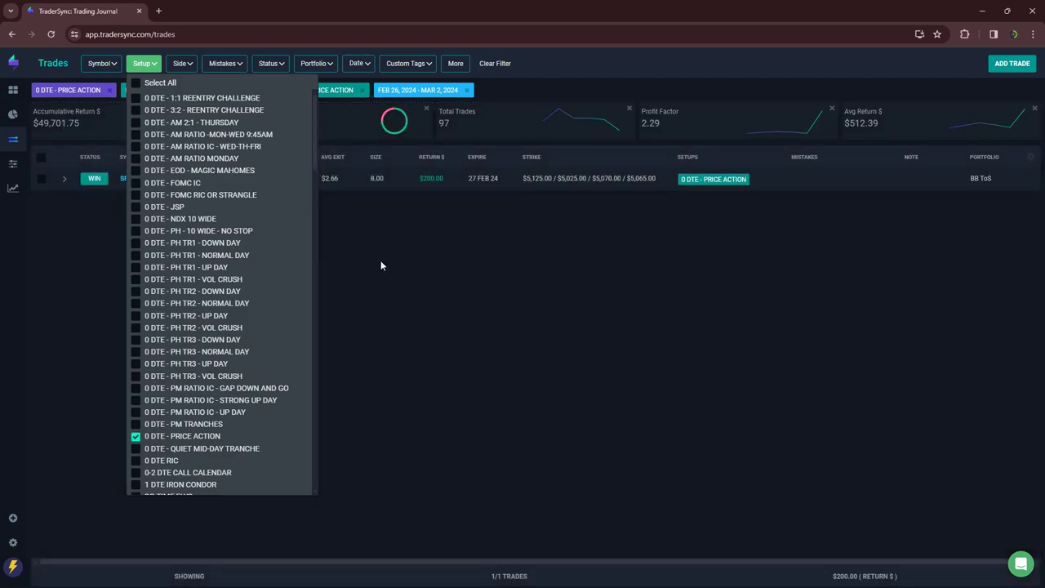
Step: Switch the setup filter from 0 DTE - PRICE ACTION to 0 DTE - QUIET MID-DAY TRANCHE and reload the page to refresh the statistics
left_click(135, 436)
left_click(135, 448)
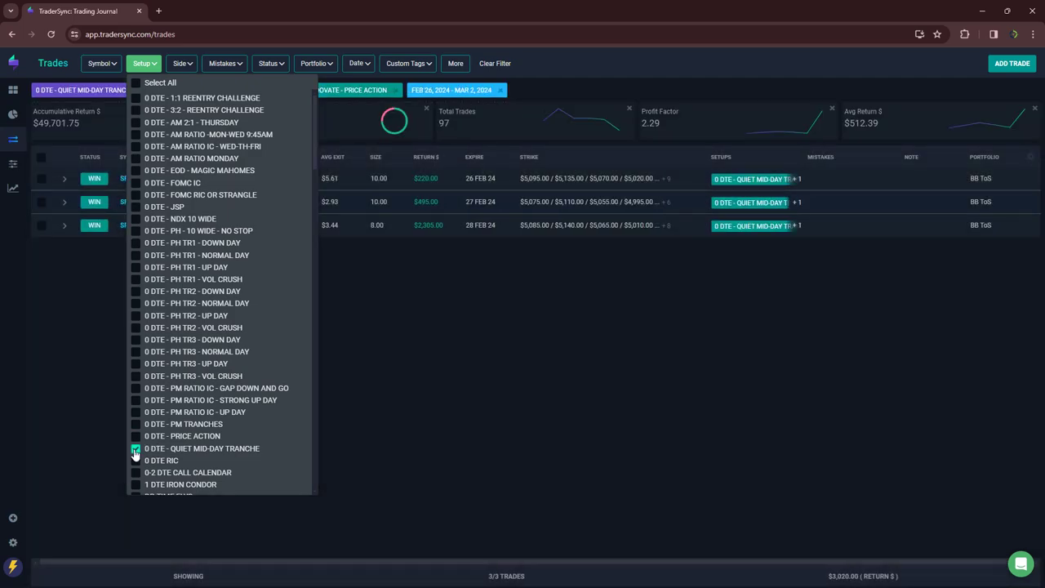
left_click(386, 424)
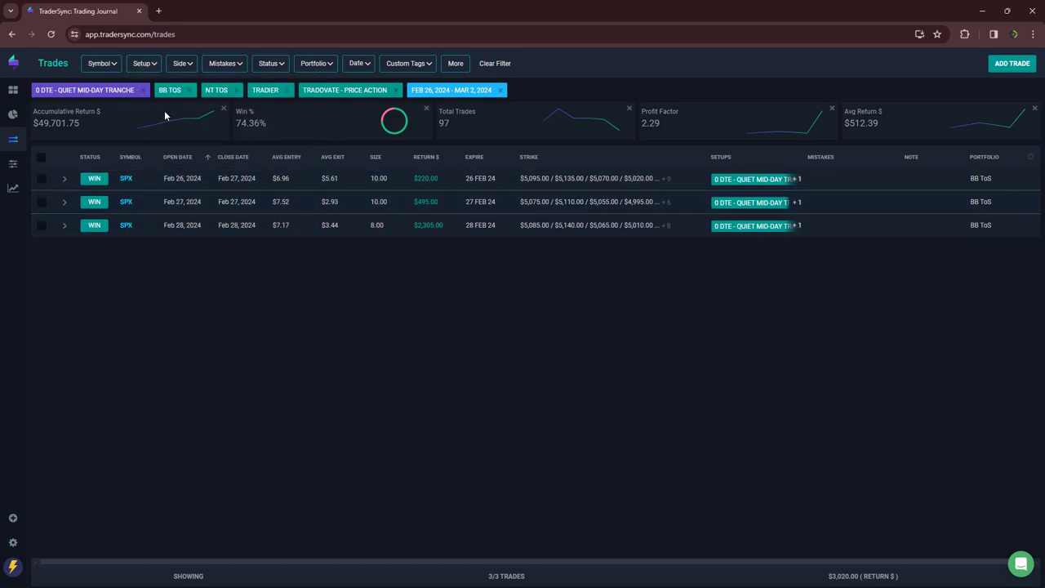
left_click(51, 34)
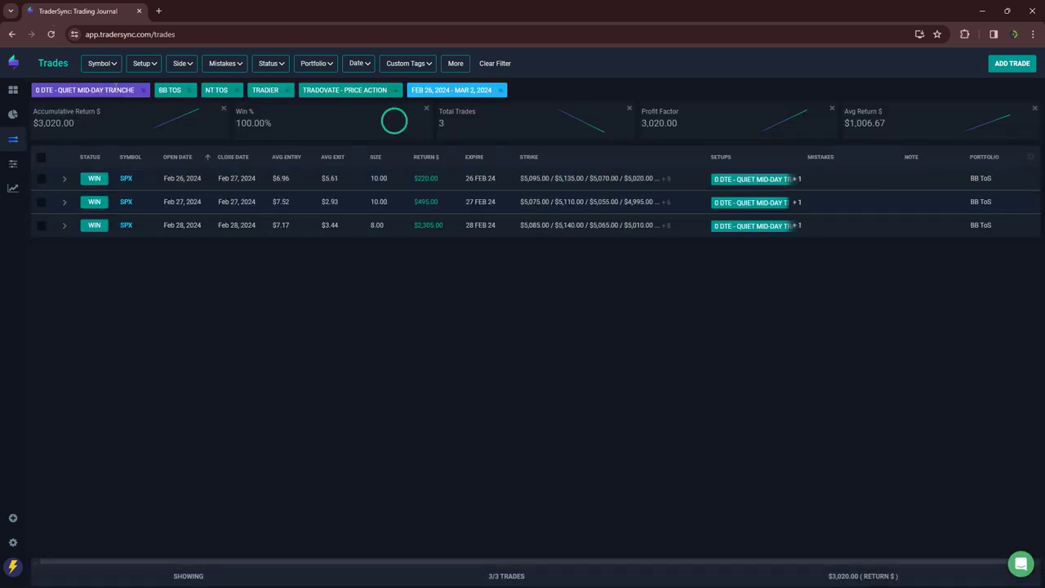
Step: Switch the setup filter from 0 DTE - QUIET MID-DAY TRANCHE to 0 DTE RIC and reload the page to refresh the statistics
left_click(144, 63)
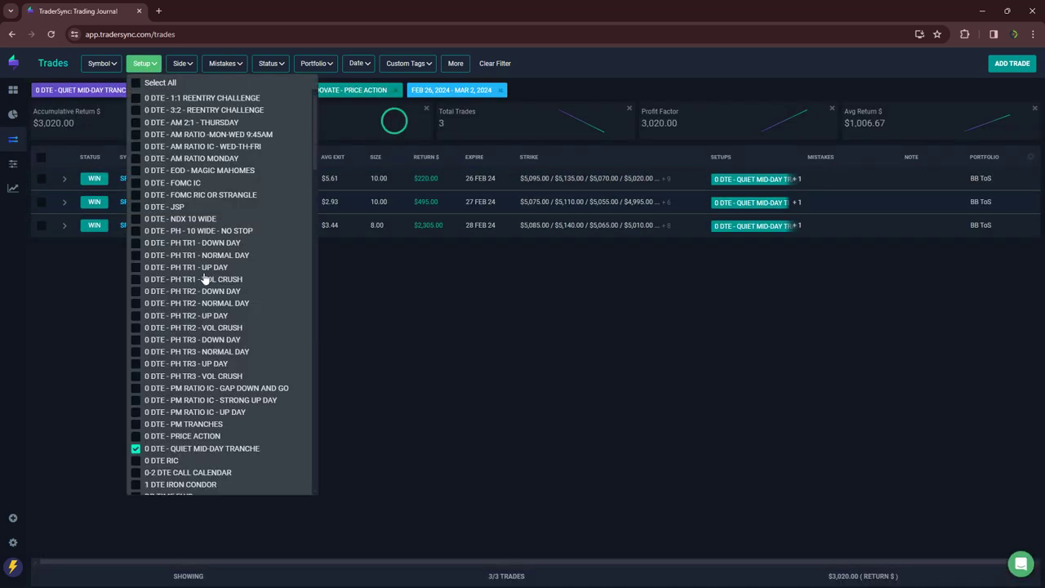
left_click(136, 448)
left_click(136, 461)
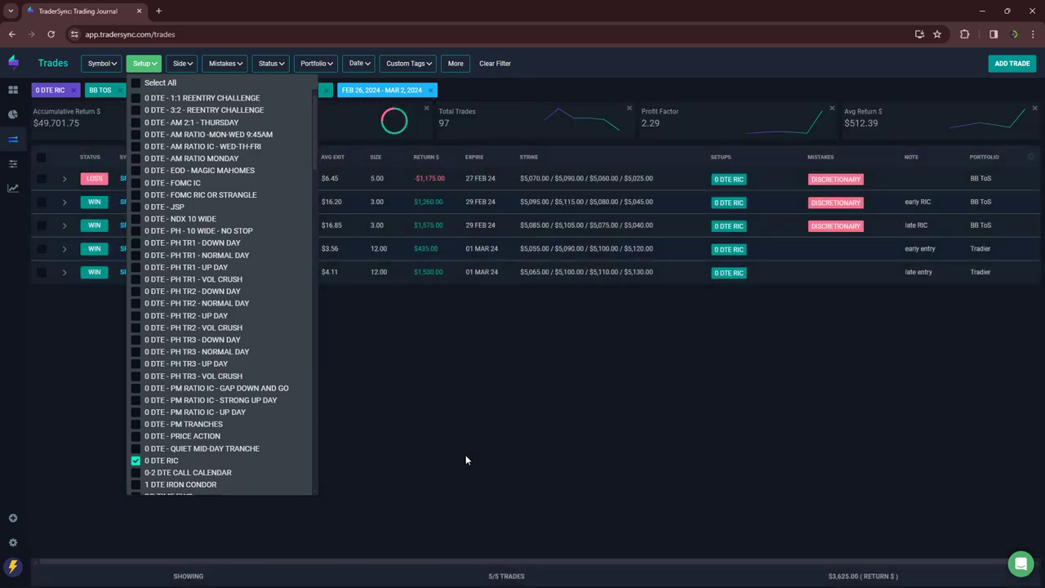
left_click(464, 455)
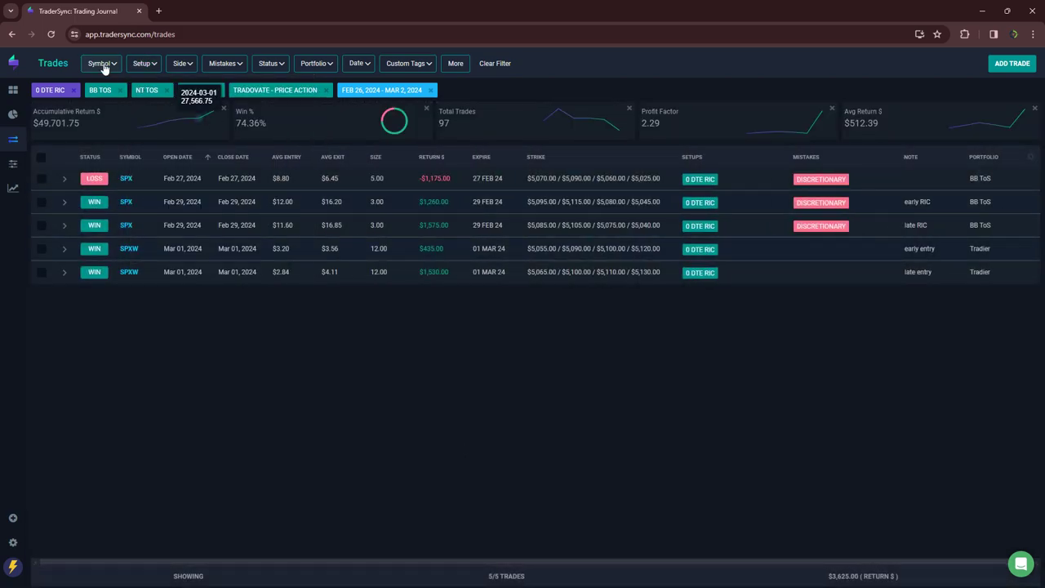
left_click(51, 34)
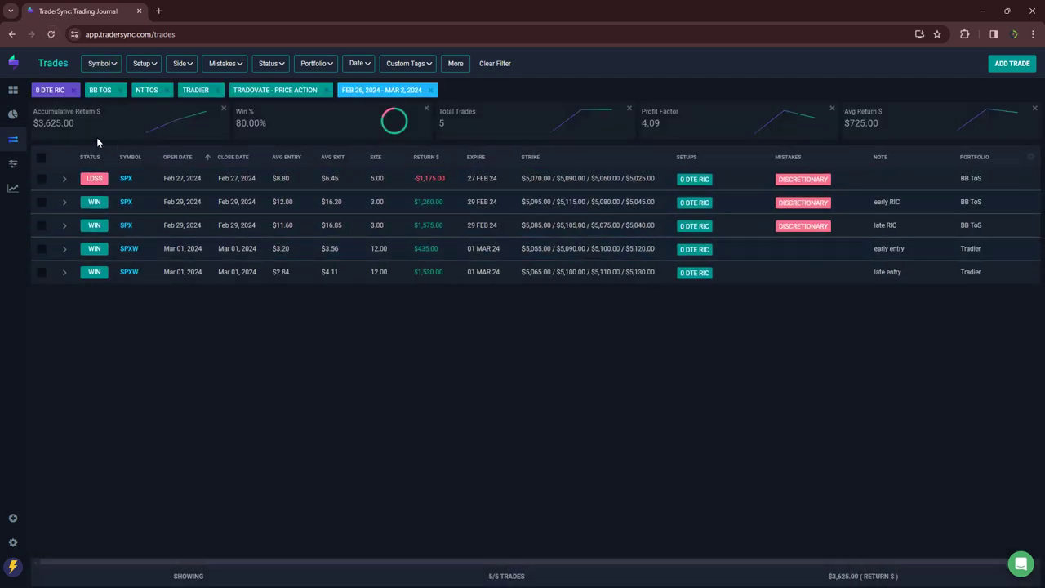
Step: Switch the setup filter from 0 DTE RIC to 0-2 DTE CALL CALENDAR to review that setup
left_click(141, 64)
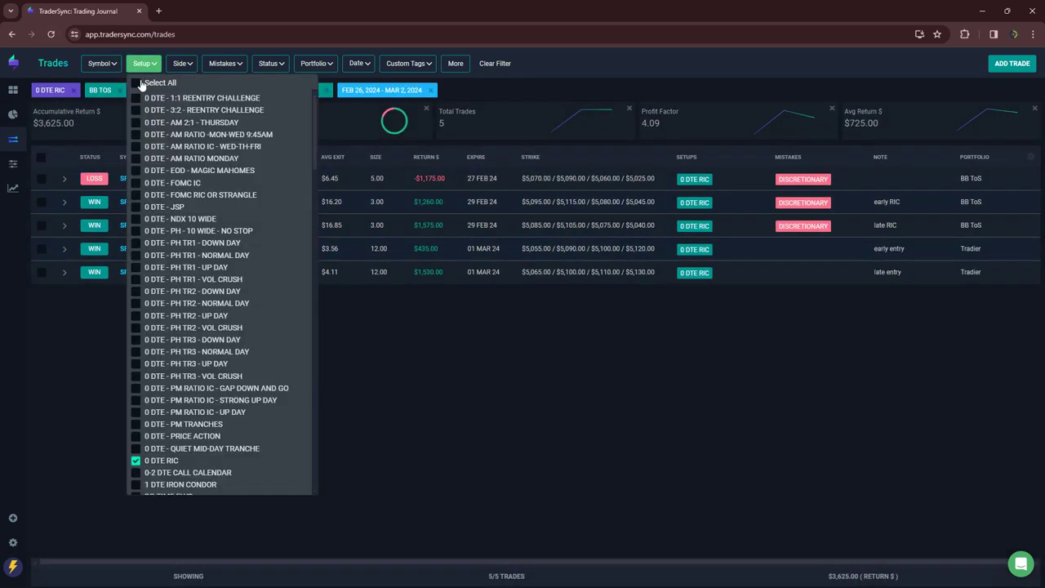
left_click(135, 461)
left_click(135, 473)
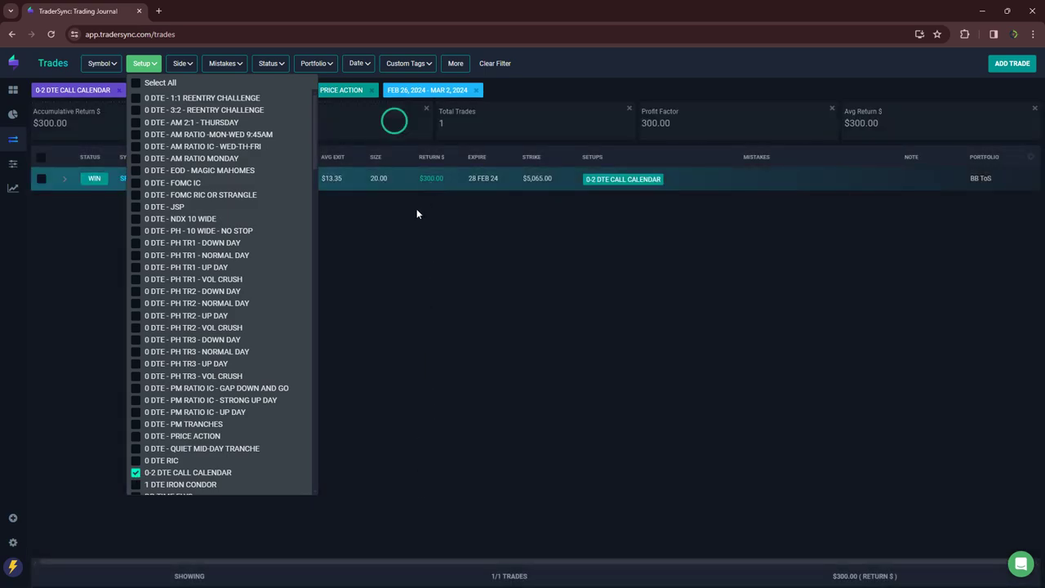
Step: Switch the setup filter from 0-2 DTE CALL CALENDAR to 1 DTE IRON CONDOR to review those trades
left_click(135, 472)
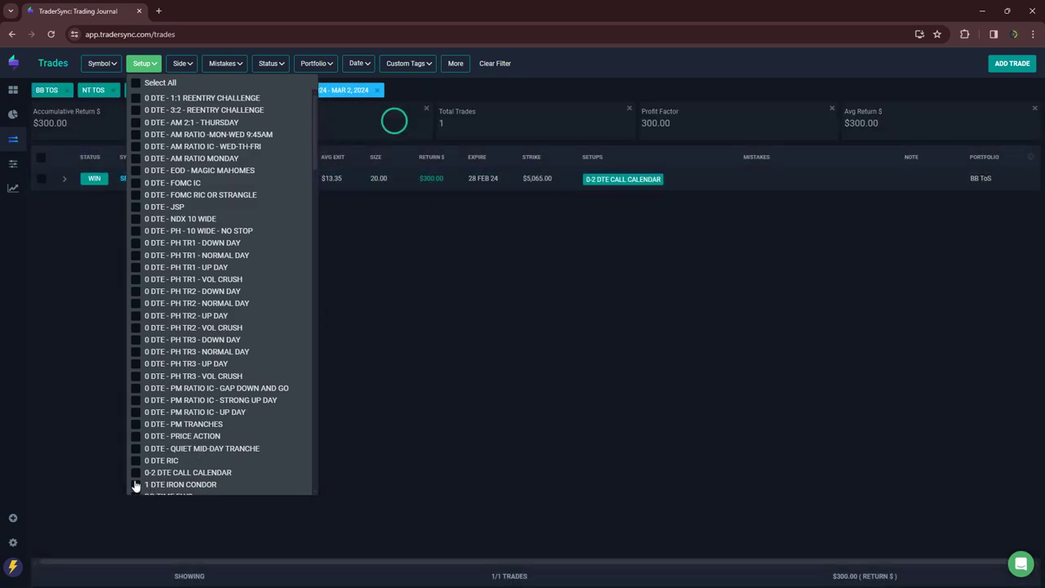
left_click(135, 485)
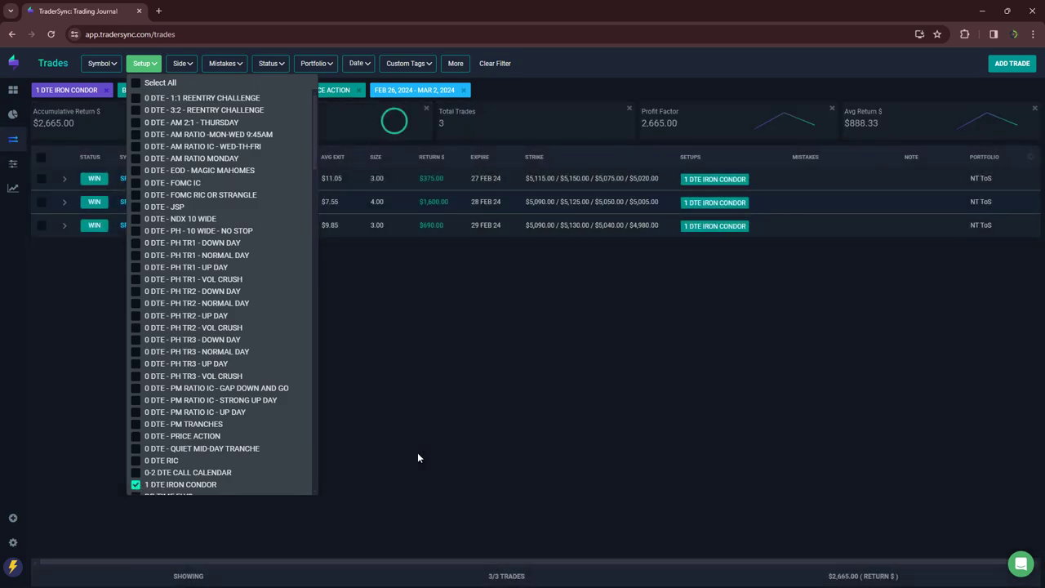
left_click(417, 456)
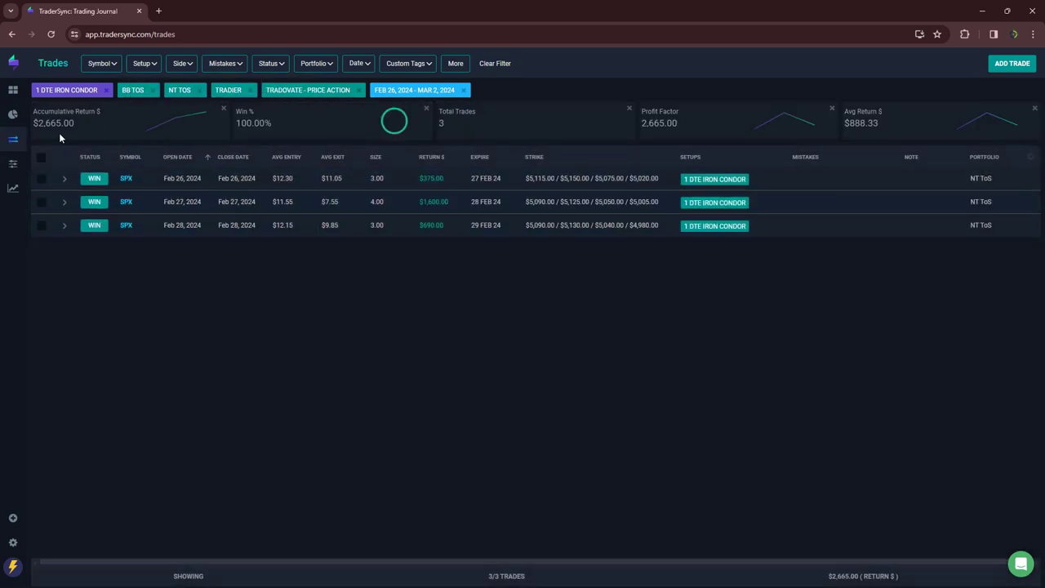
Step: Switch the setup filter from 1 DTE IRON CONDOR to DB-TIME FLYS to check for trades
left_click(143, 63)
scroll(188, 362, "down", 3)
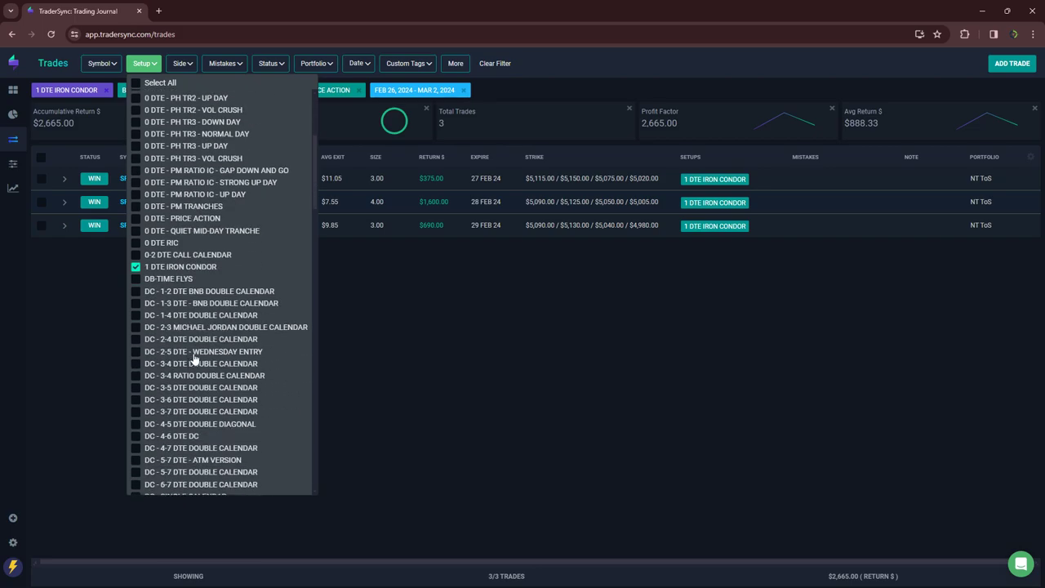
left_click(135, 267)
left_click(136, 279)
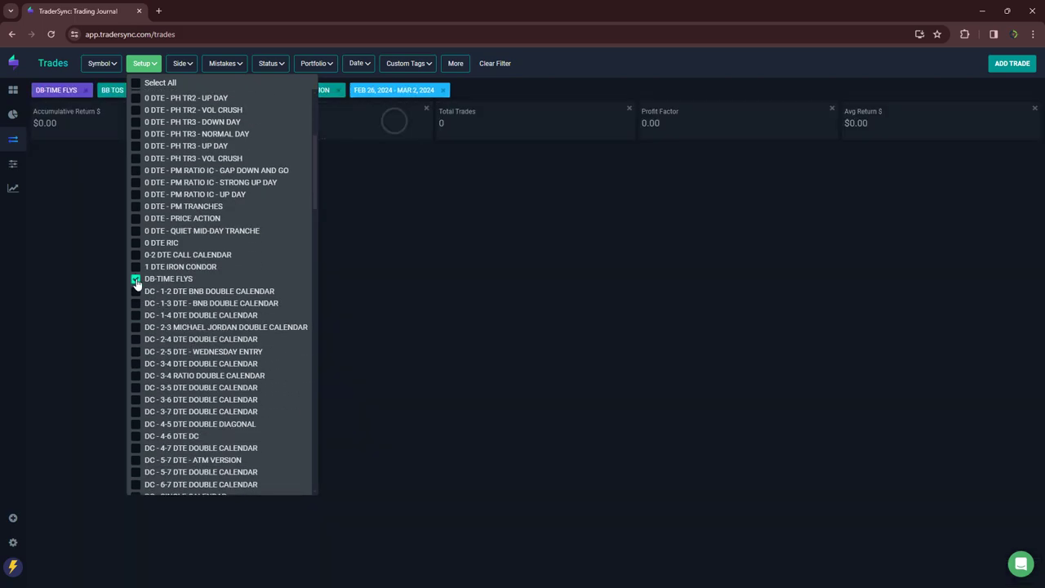
Step: Replace DB-TIME FLYS with every DC setup from 1-2 DTE BNB DOUBLE CALENDAR through TGIF DOUBLE CALENDAR, and reload the page to refresh the statistics
left_click(135, 279)
left_click(136, 292)
left_click(136, 303)
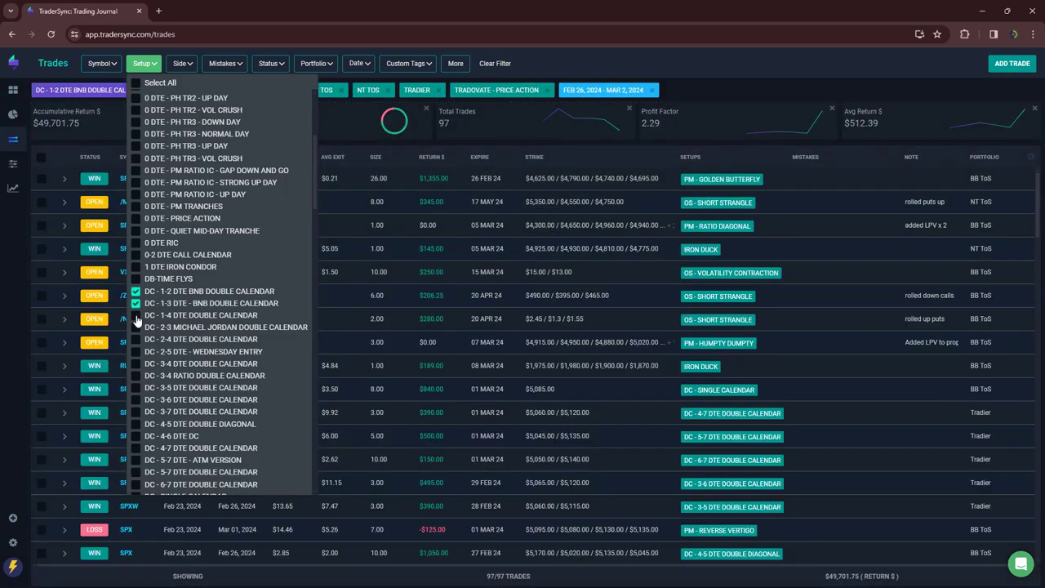
left_click(135, 315)
left_click(136, 327)
left_click(135, 340)
left_click(136, 352)
left_click(135, 364)
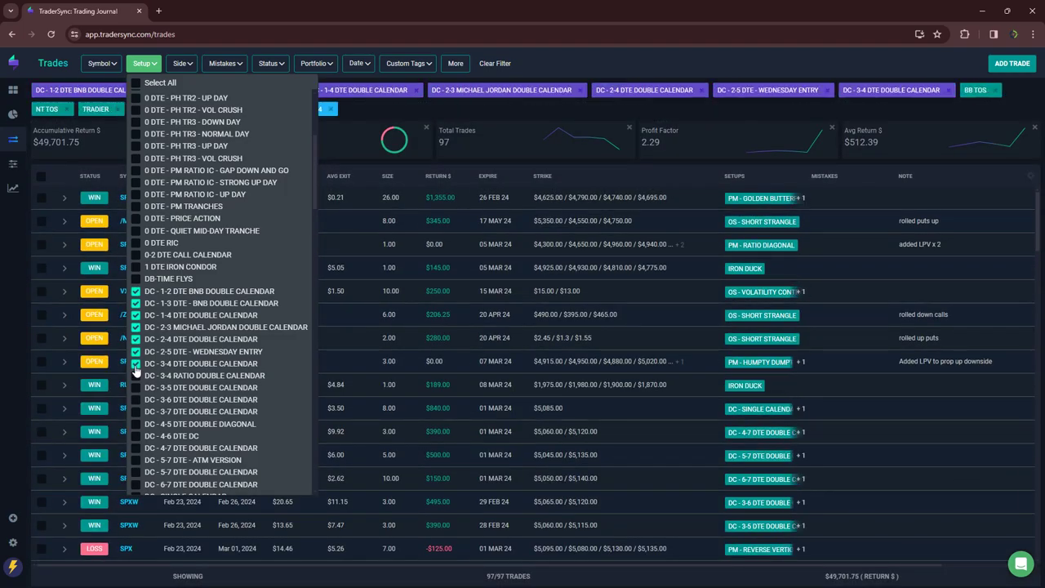
left_click(135, 375)
left_click(136, 388)
left_click(136, 399)
left_click(135, 412)
left_click(136, 423)
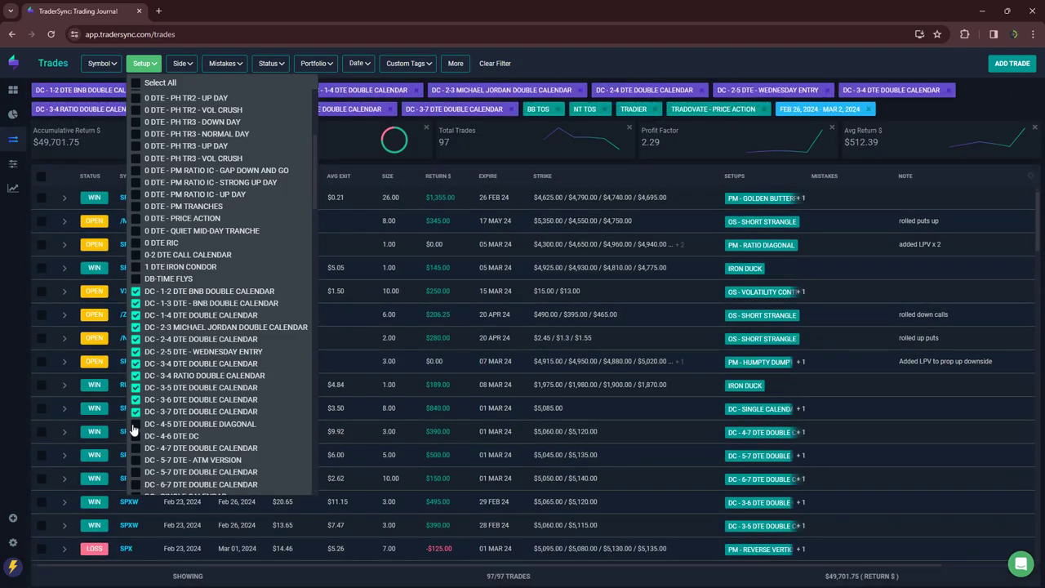
left_click(136, 436)
left_click(136, 448)
left_click(136, 459)
left_click(135, 471)
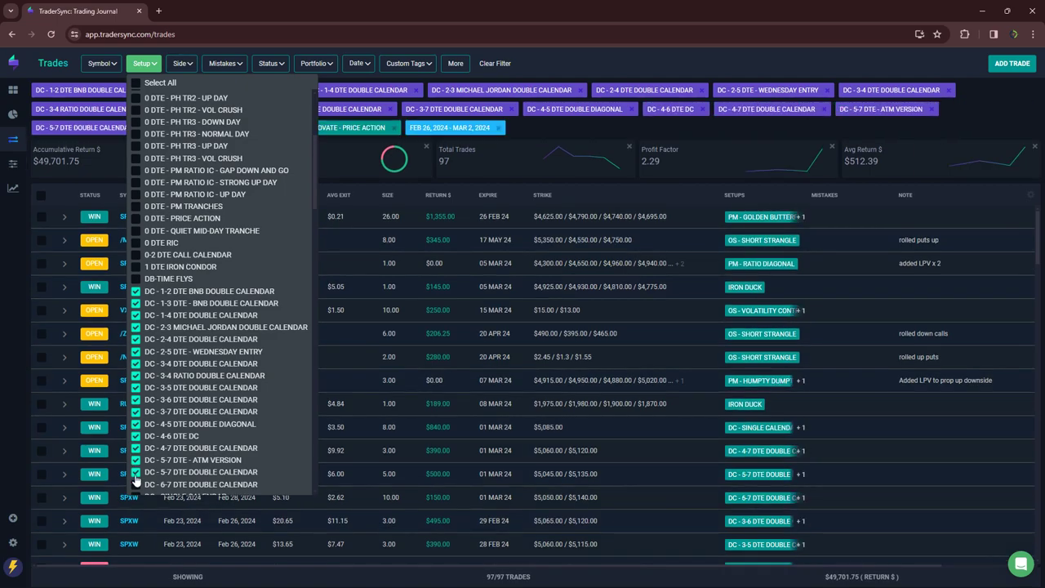
left_click(136, 484)
scroll(164, 449, "down", 2)
left_click(135, 388)
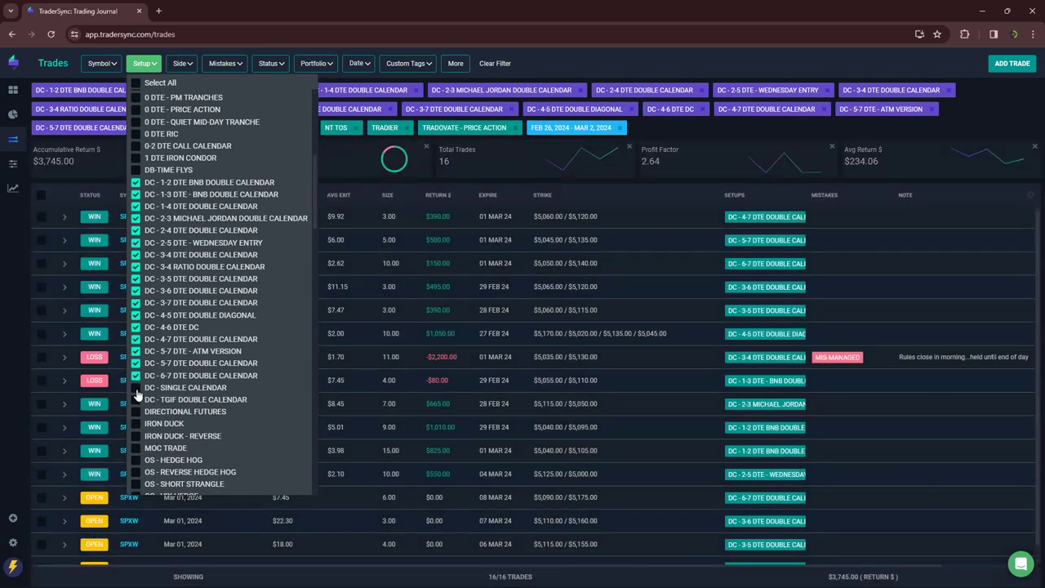
left_click(136, 399)
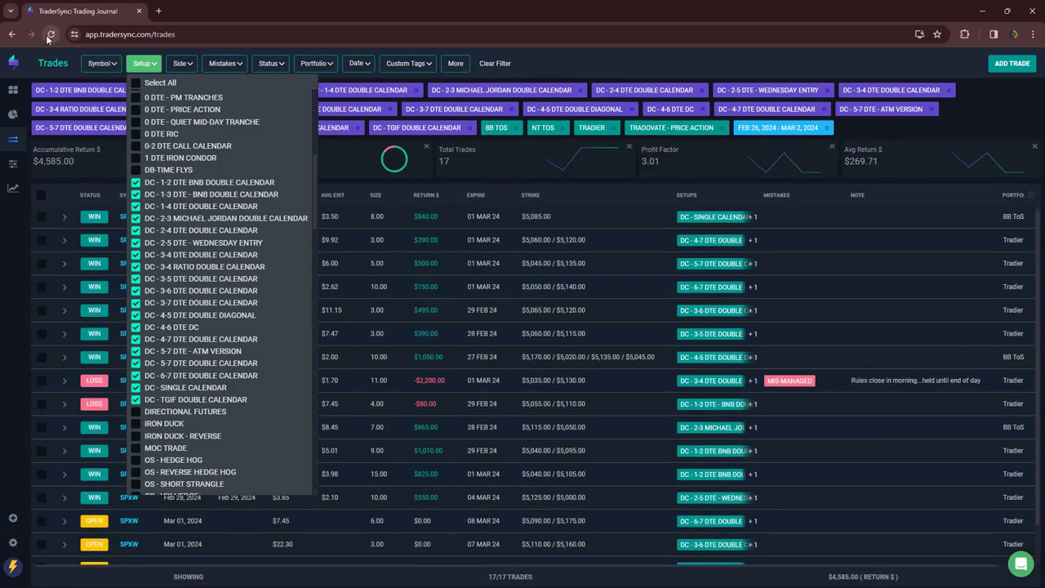
left_click(49, 36)
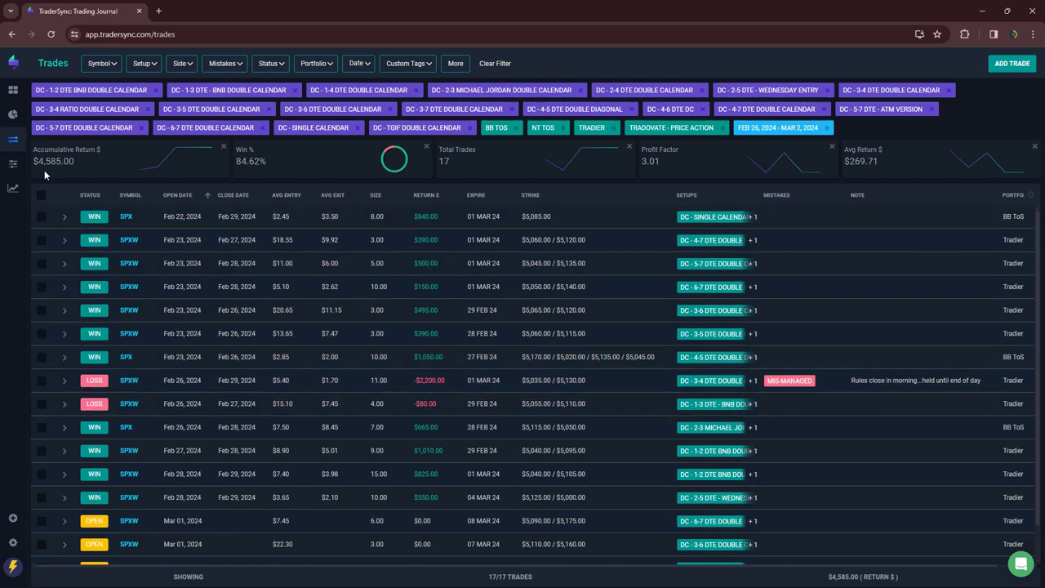
Step: Replace all the DC setups in the setup filter with DIRECTIONAL FUTURES to review those trades
left_click(147, 65)
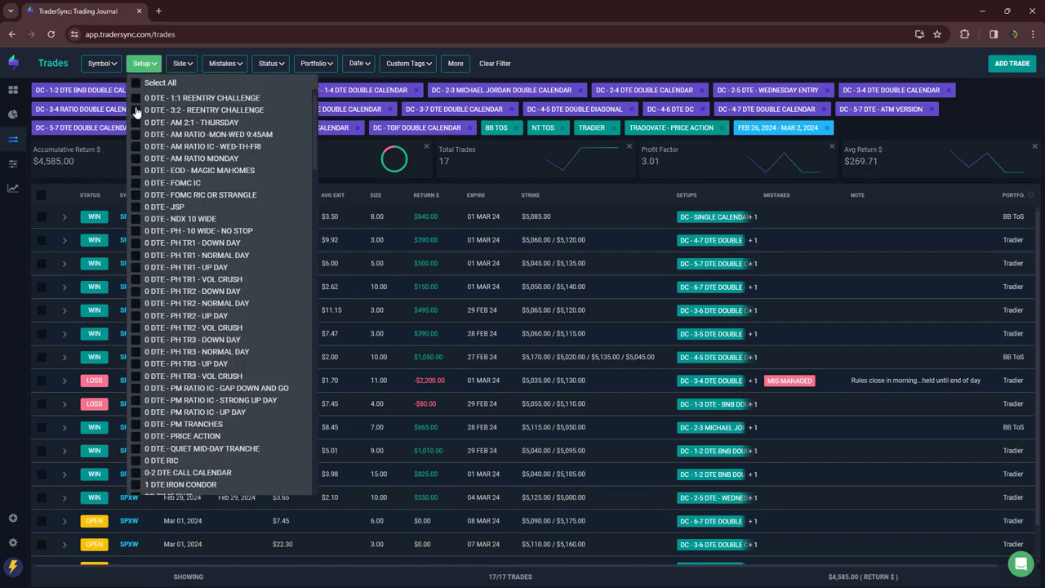
scroll(172, 285, "down", 1)
scroll(172, 284, "down", 3)
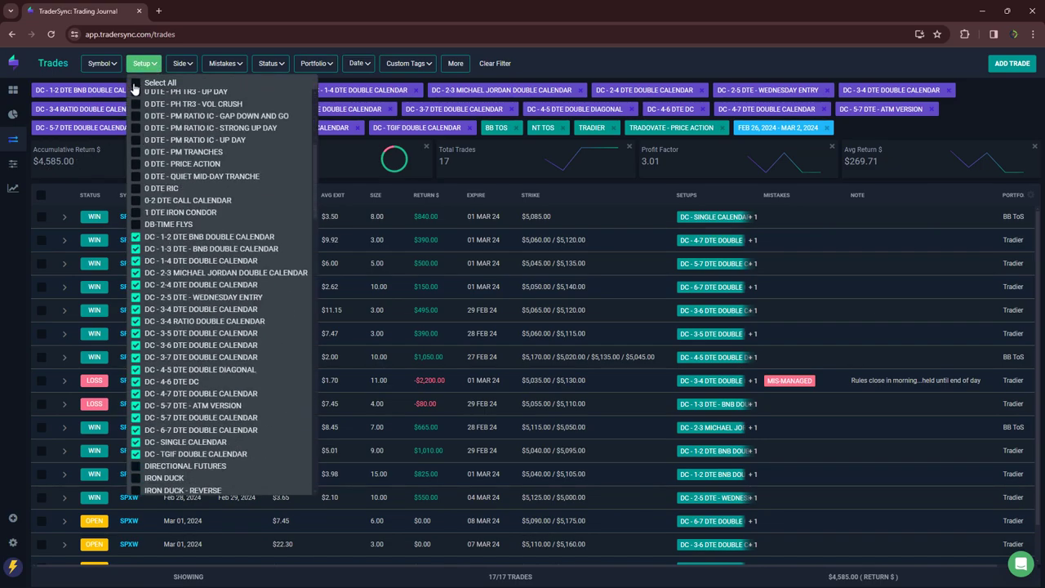
left_click(136, 83)
scroll(205, 264, "down", 2)
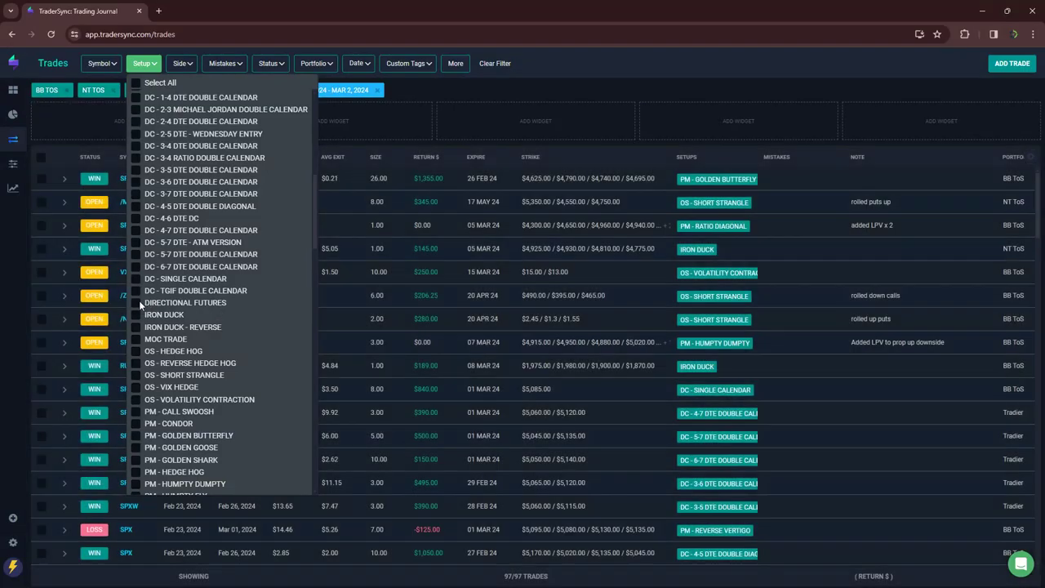
left_click(135, 303)
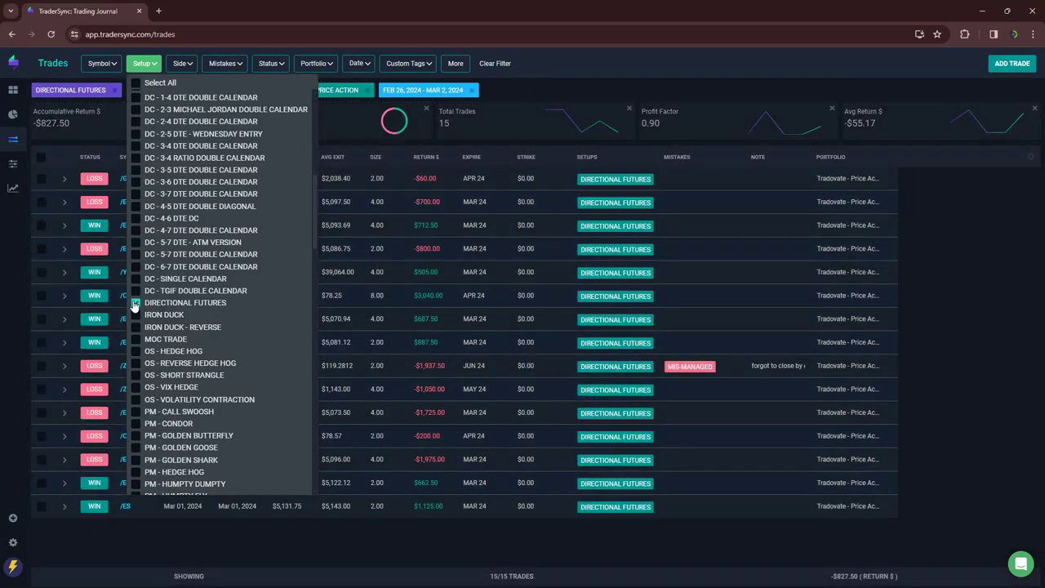
left_click(265, 535)
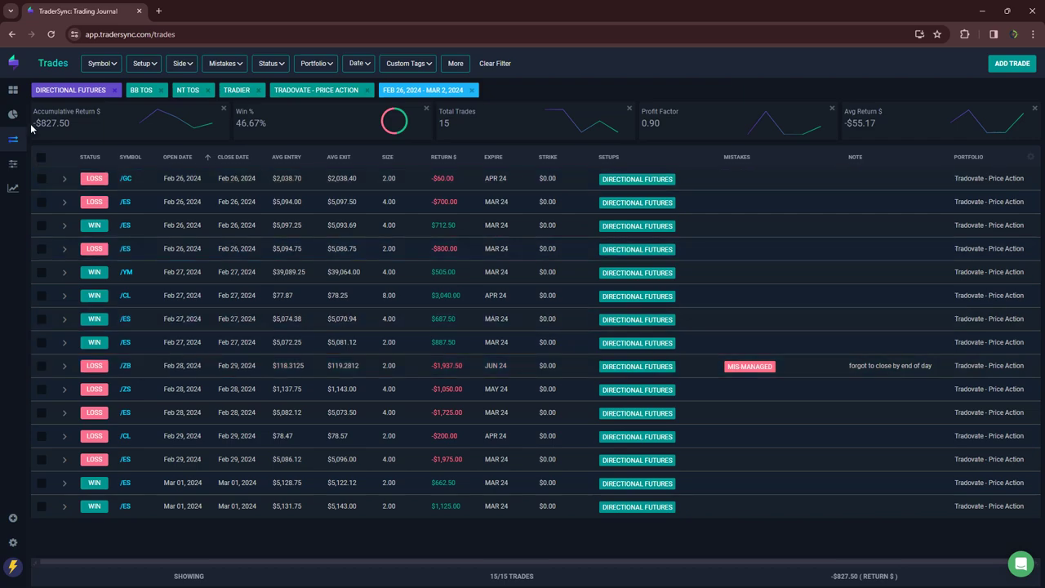
Step: Switch the setup filter from DIRECTIONAL FUTURES to IRON DUCK and on to MOC TRADE, reviewing each setup on its own
left_click(137, 64)
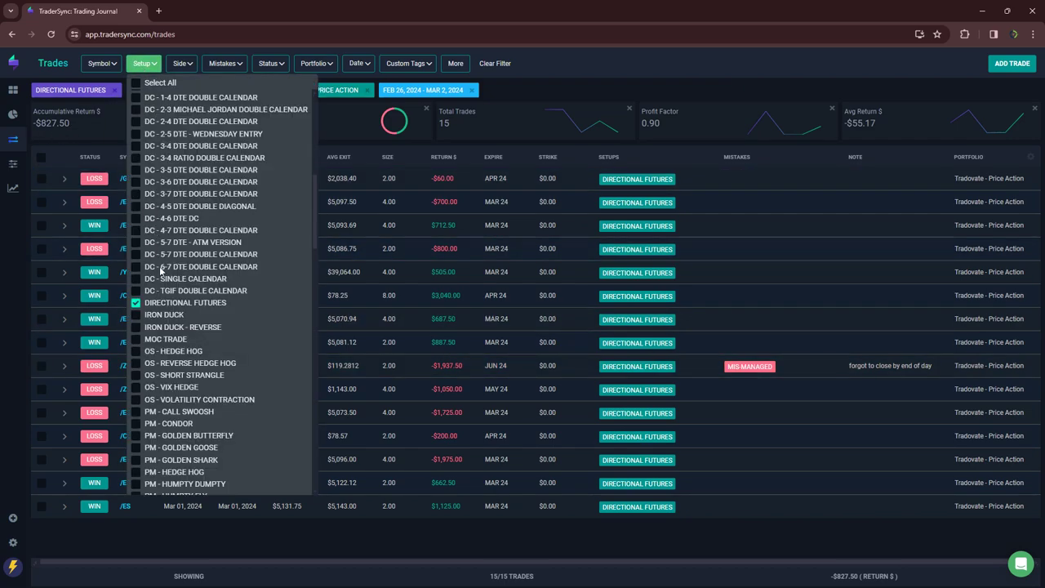
left_click(136, 303)
left_click(136, 315)
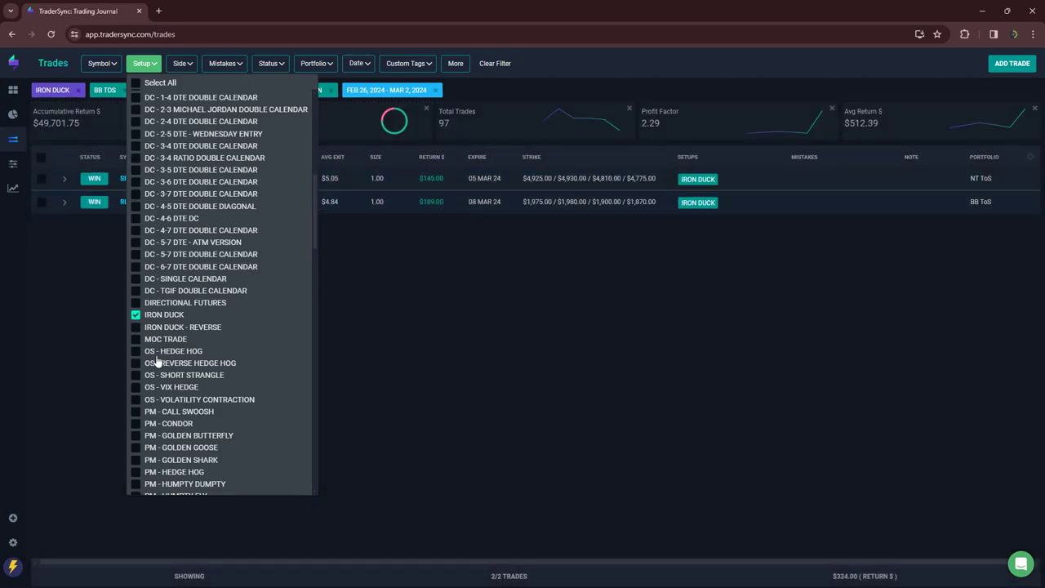
left_click(135, 315)
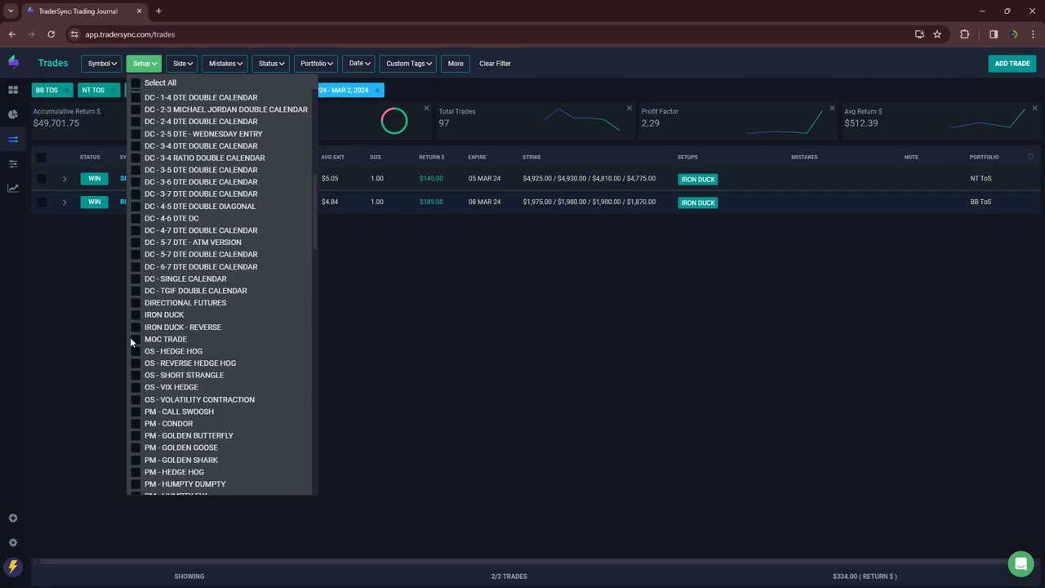
left_click(136, 340)
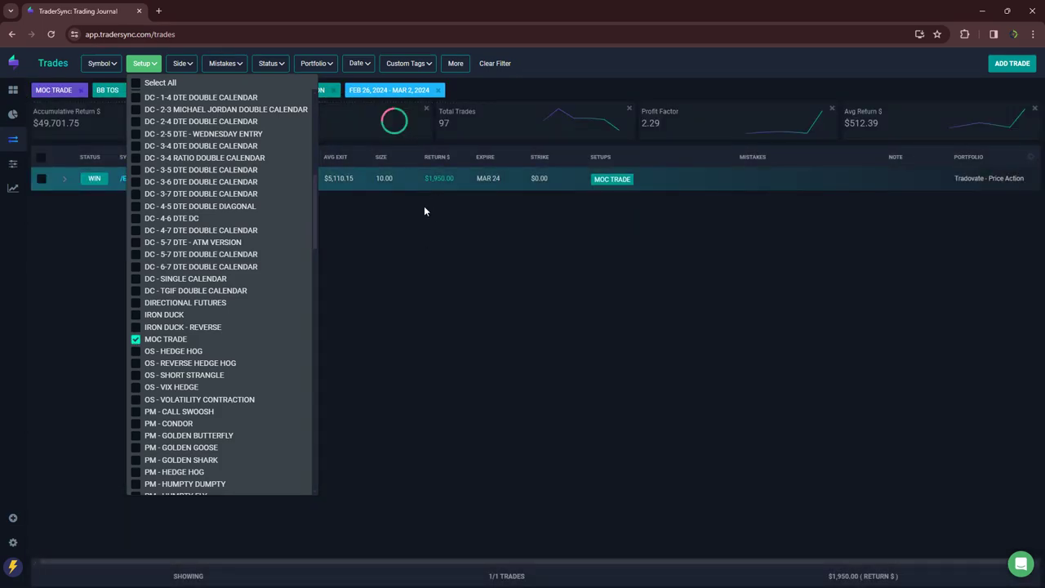
Step: Replace MOC TRADE with the five OS setups, from OS - HEDGE HOG through OS - VOLATILITY CONTRACTION, to review their trades
left_click(135, 352)
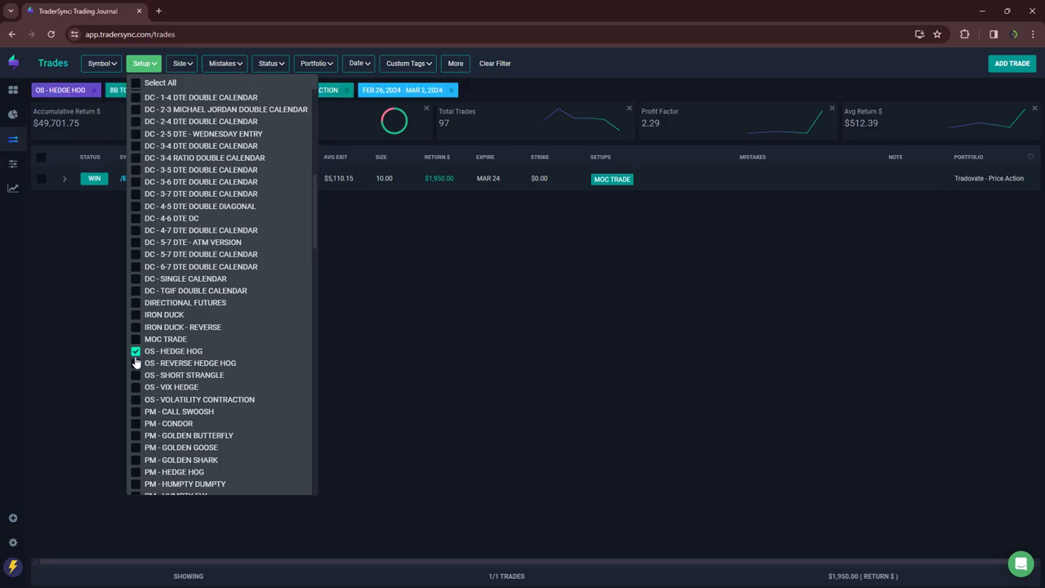
left_click(136, 362)
left_click(136, 375)
left_click(135, 387)
left_click(136, 399)
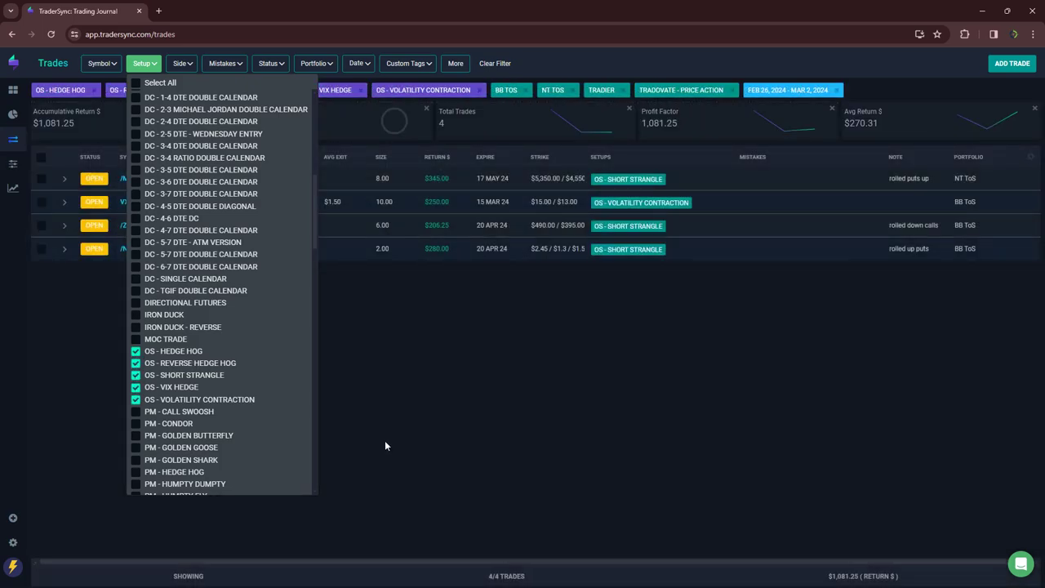
left_click(385, 440)
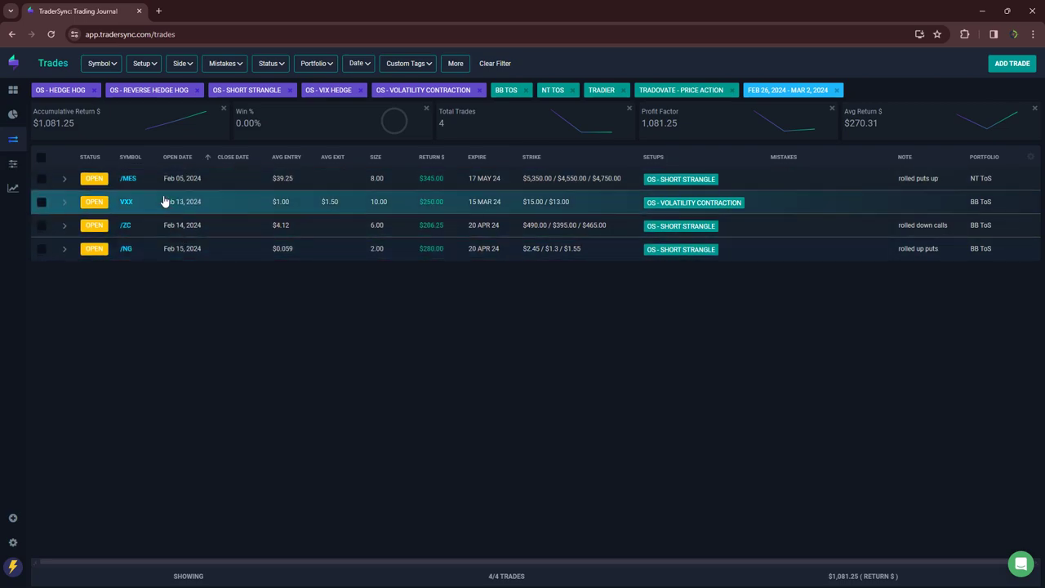
Step: Remove all five OS setups from the setup filter
left_click(143, 63)
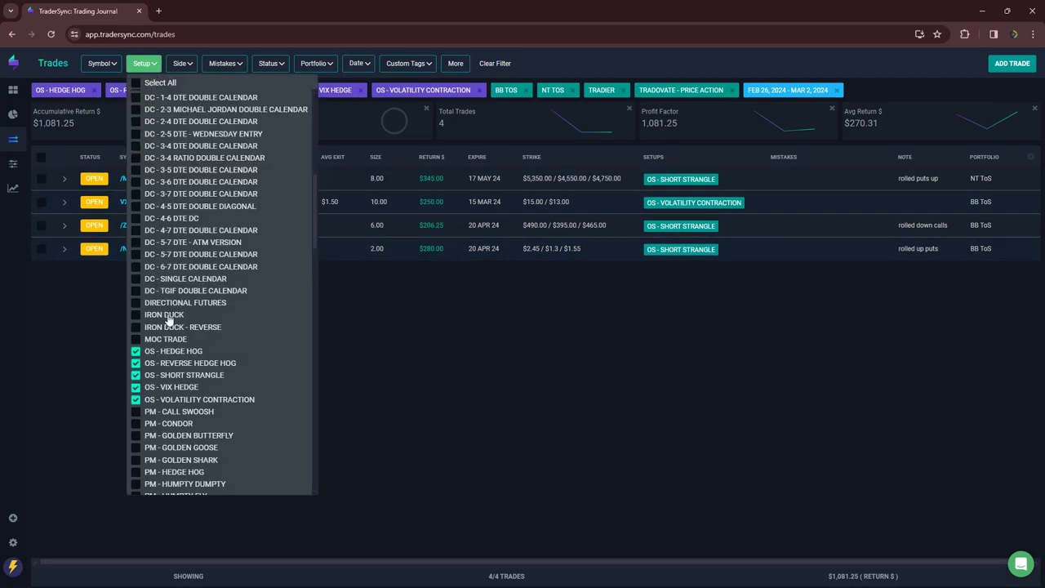
left_click(135, 351)
left_click(135, 363)
left_click(135, 375)
left_click(135, 387)
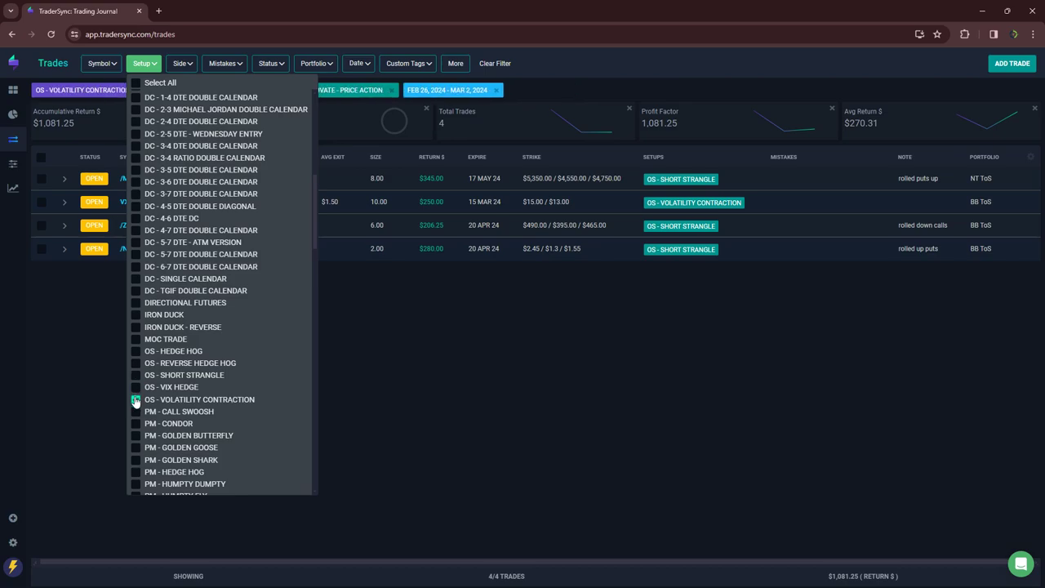
left_click(135, 399)
Step: Filter the trades by every PM setup from PM - CONDOR through PM - VERTI-FLY to review their results
scroll(138, 410, "down", 2)
left_click(136, 314)
left_click(136, 327)
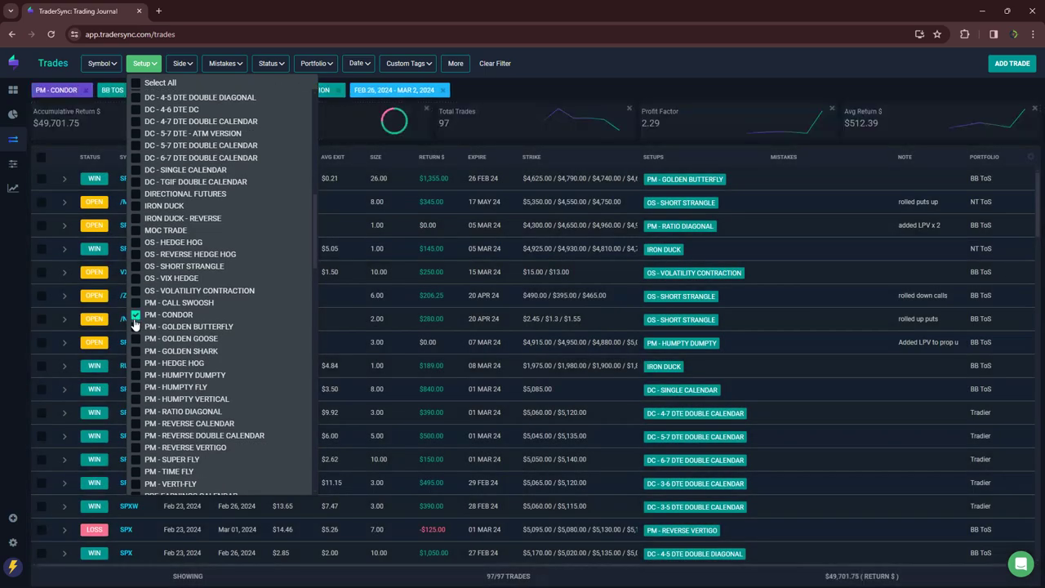
left_click(135, 338)
left_click(135, 351)
left_click(136, 363)
left_click(135, 375)
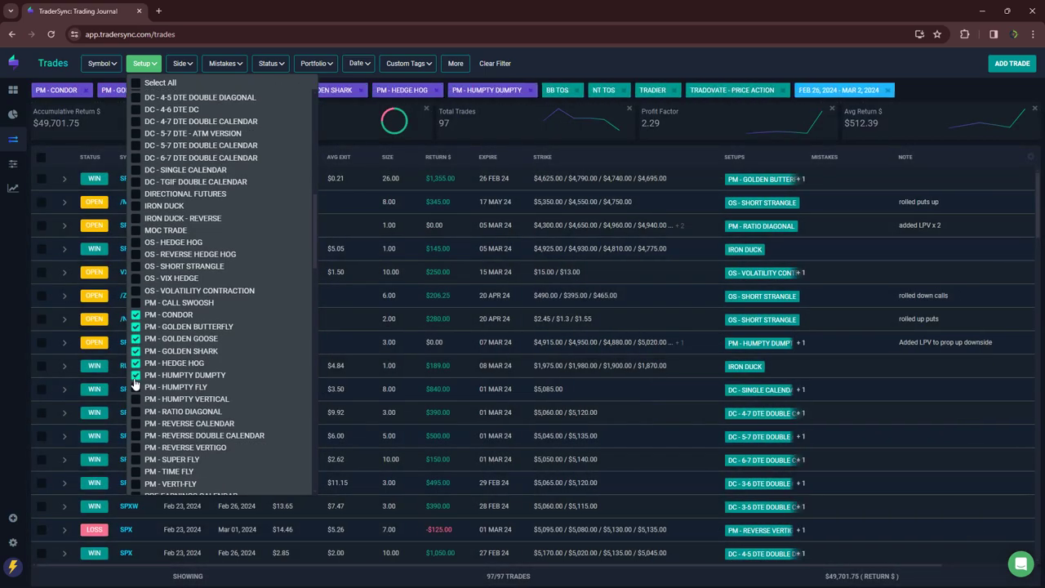
left_click(136, 387)
left_click(136, 399)
left_click(135, 412)
left_click(135, 423)
left_click(135, 435)
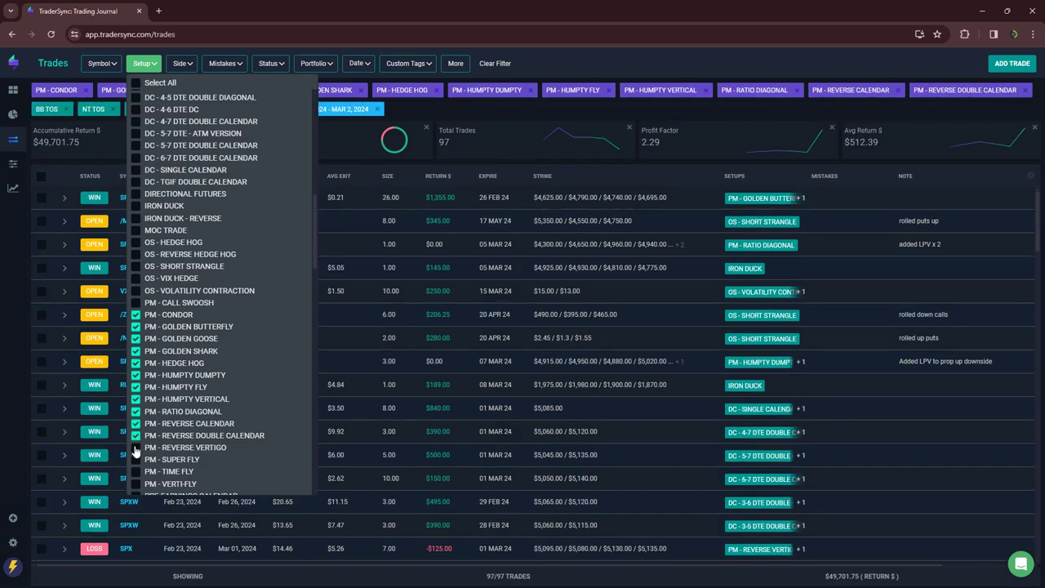
left_click(136, 448)
left_click(136, 459)
left_click(136, 471)
left_click(136, 483)
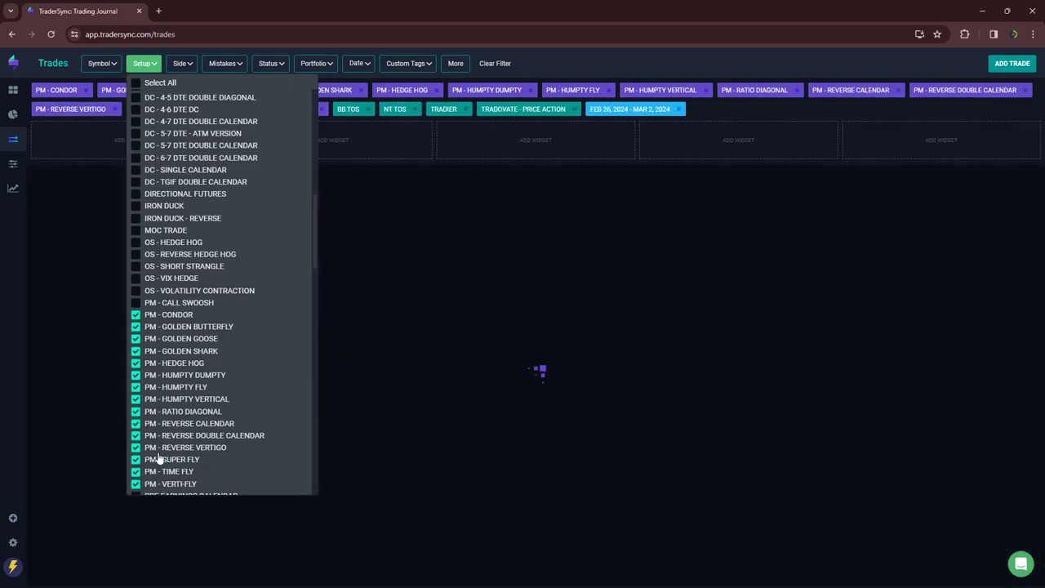
scroll(164, 457, "down", 3)
left_click(423, 455)
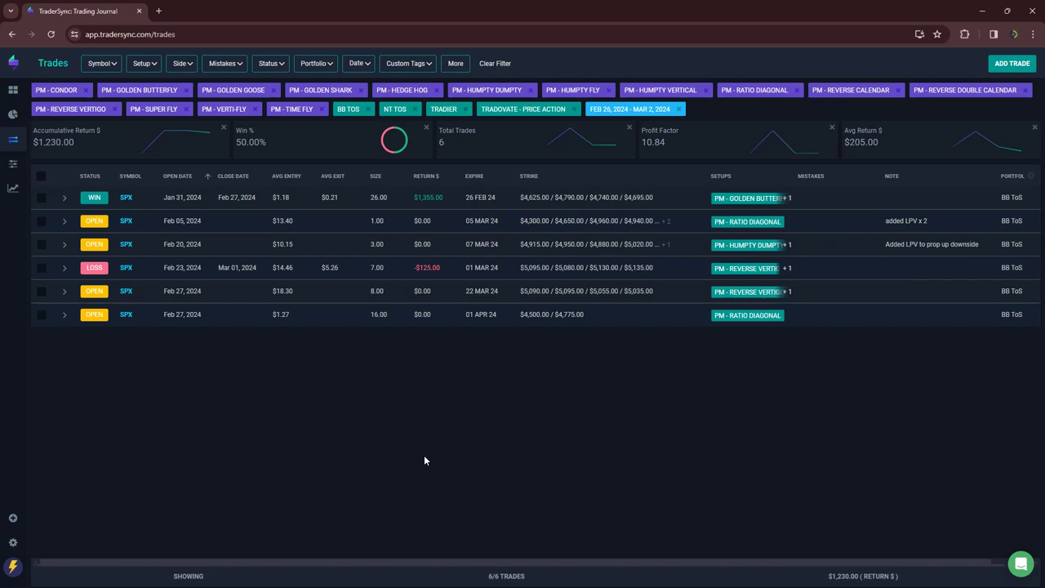